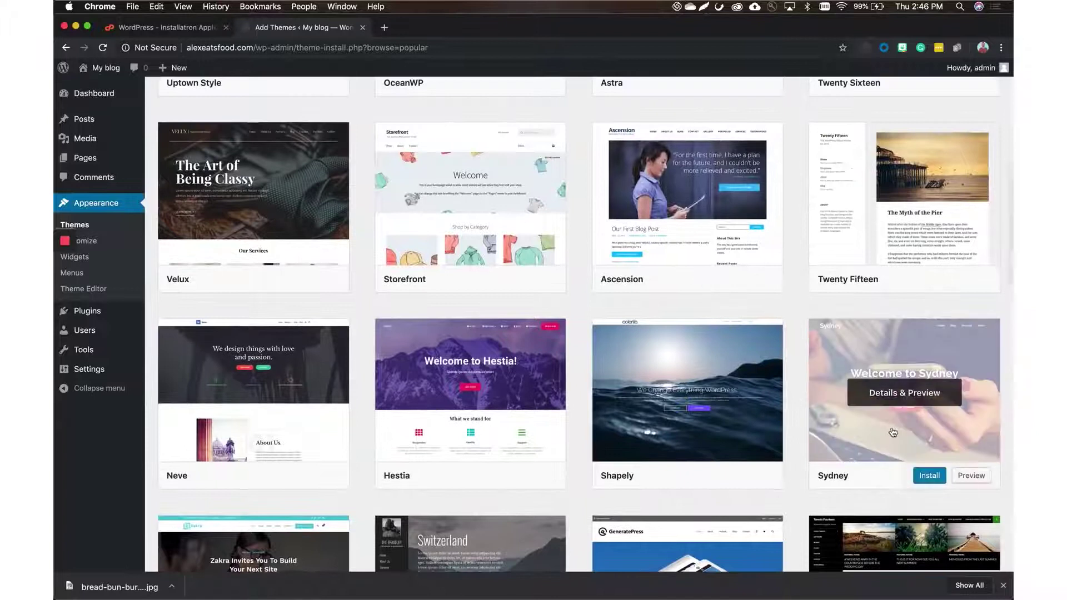
Install the Sydney theme and activate it on the site.
left_click(933, 478)
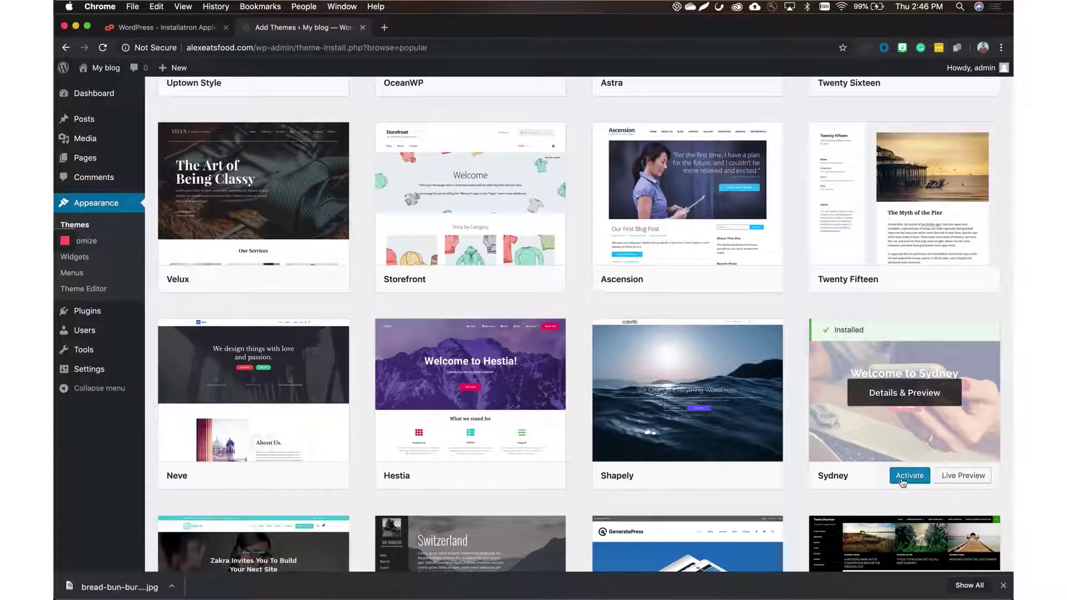
left_click(909, 476)
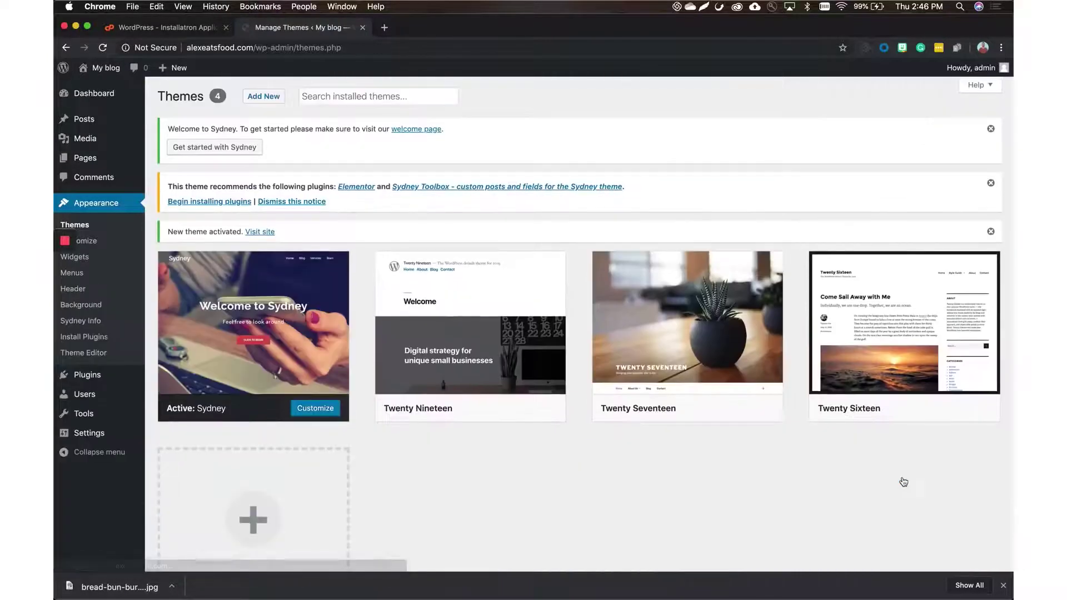
mouse_move(307, 300)
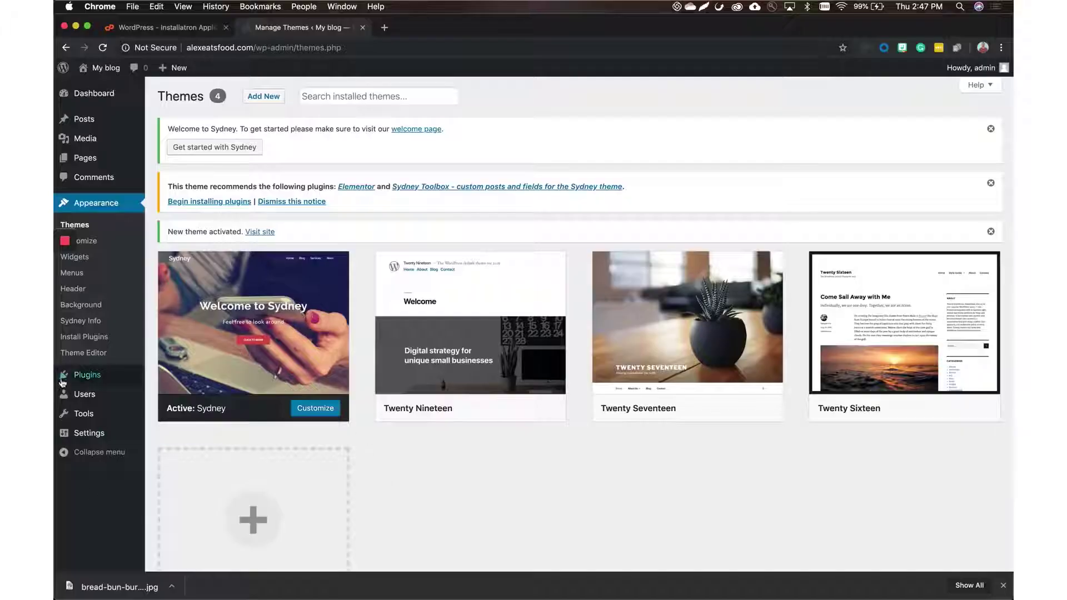
Find Yoast SEO among the popular plugins available to add, then install and activate it.
mouse_move(83, 373)
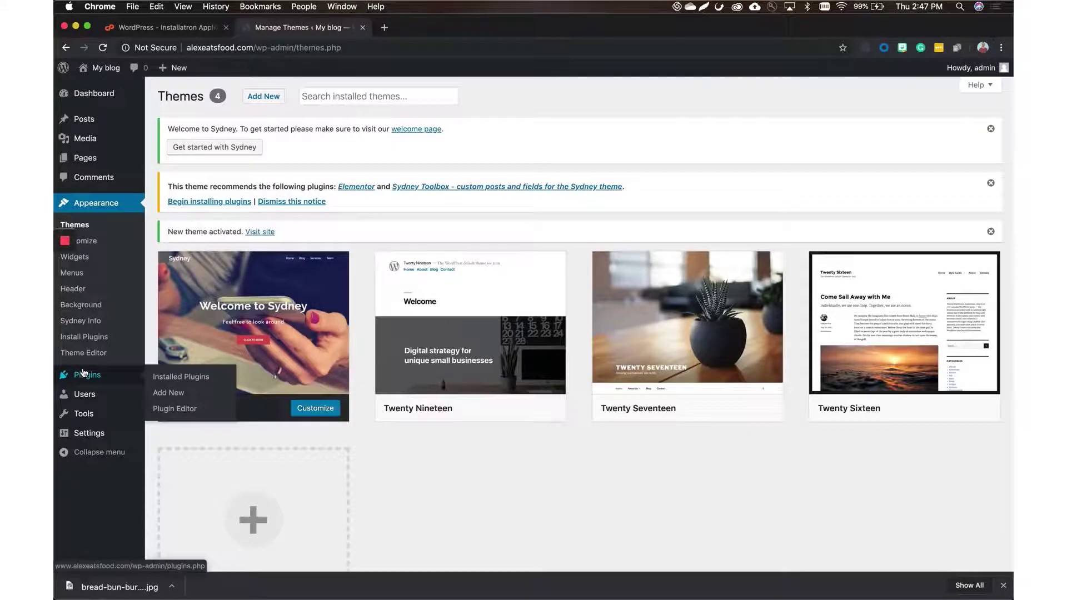
left_click(188, 396)
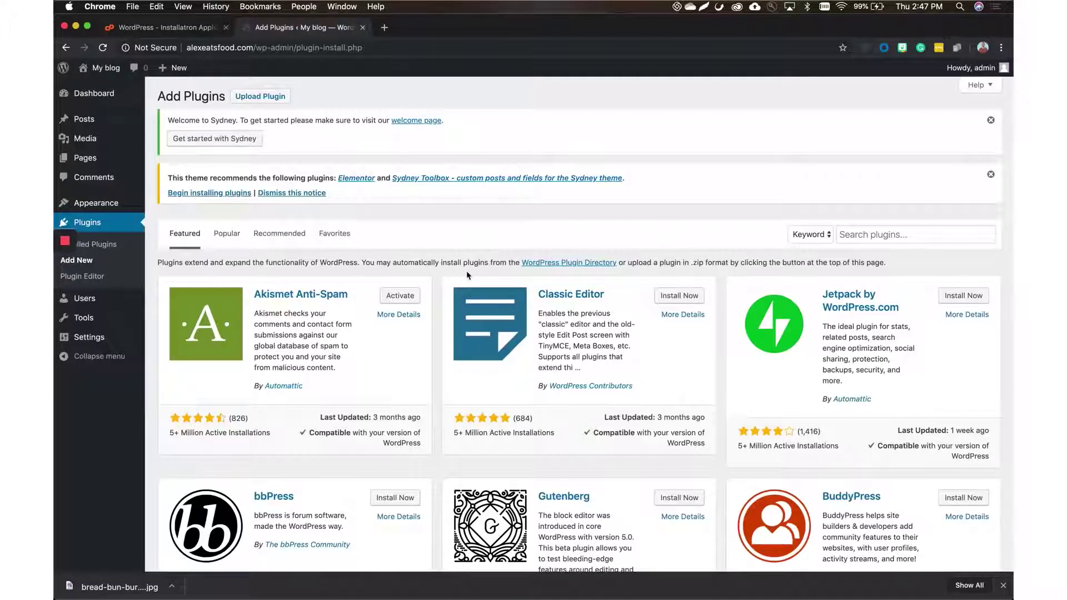
left_click(227, 234)
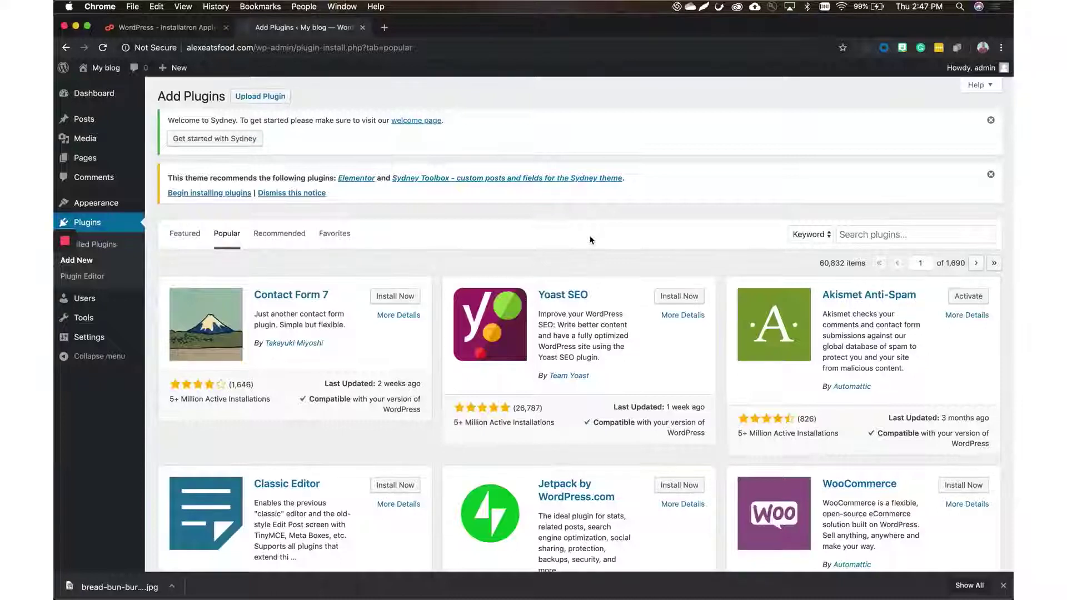
left_click(683, 297)
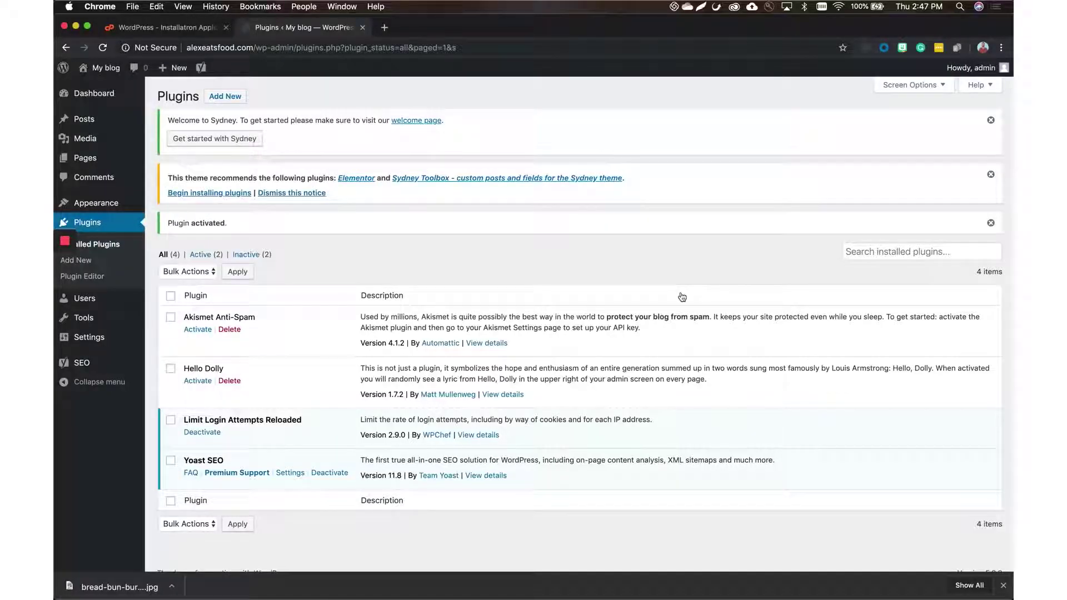
Create a new blog post with the title "Hopdoddy".
mouse_move(84, 120)
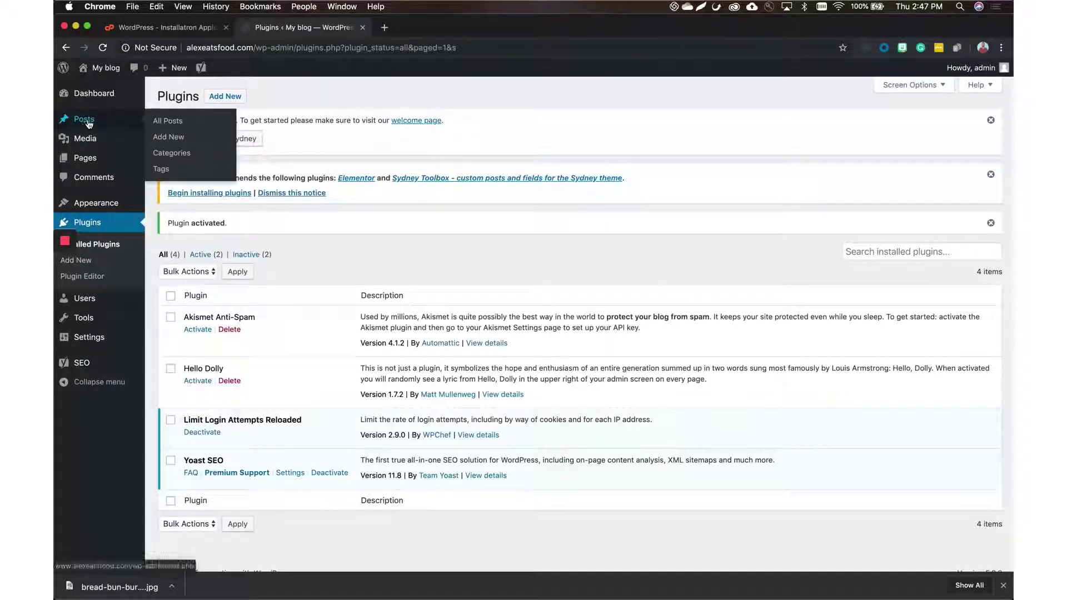
left_click(192, 138)
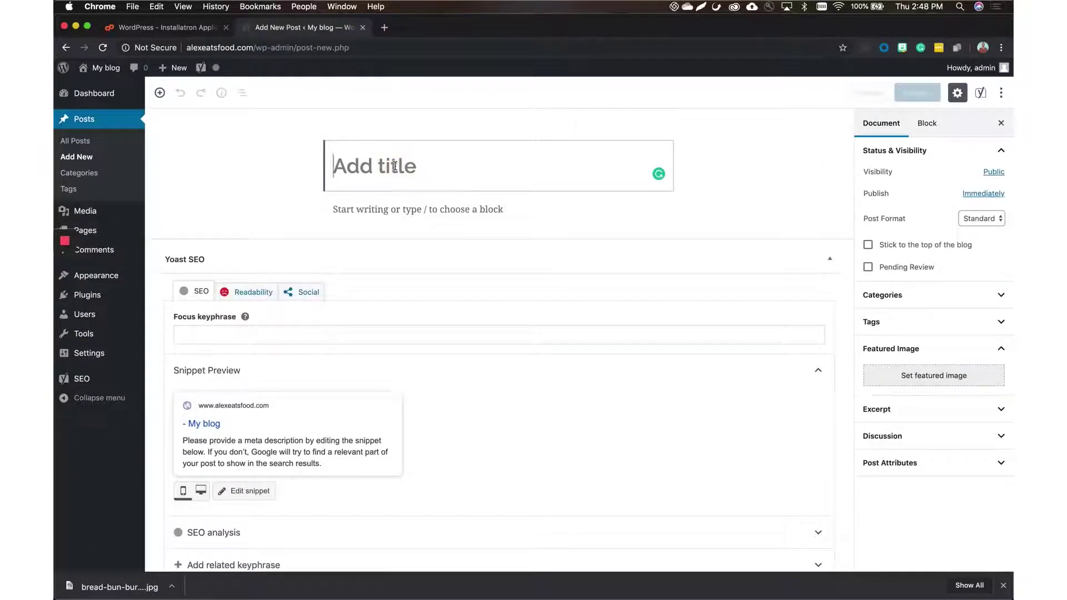
type("hip")
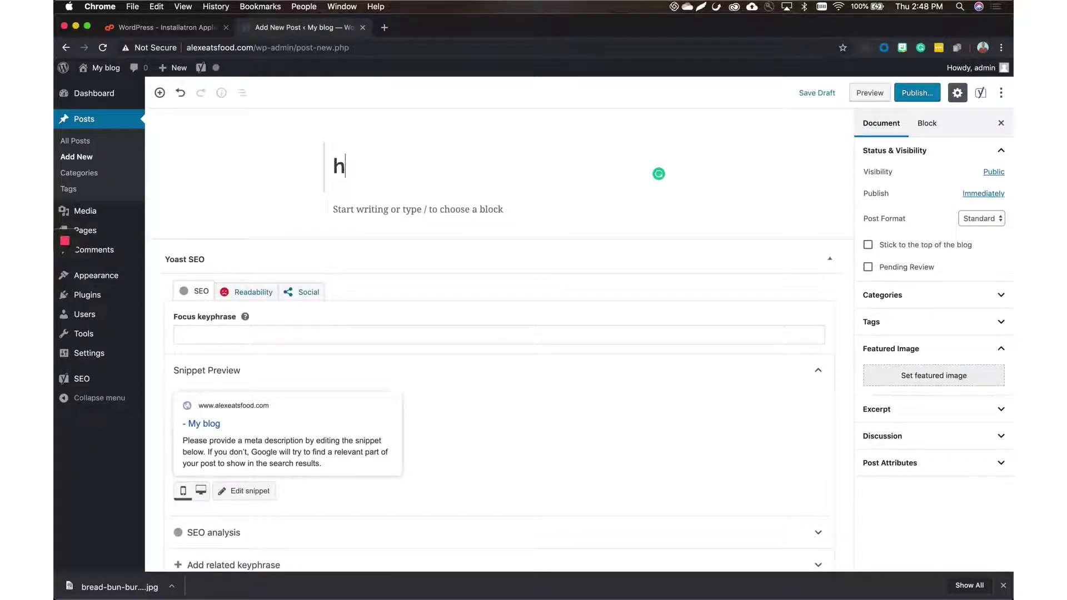
key("BackSpace")
type("Hopdoddy")
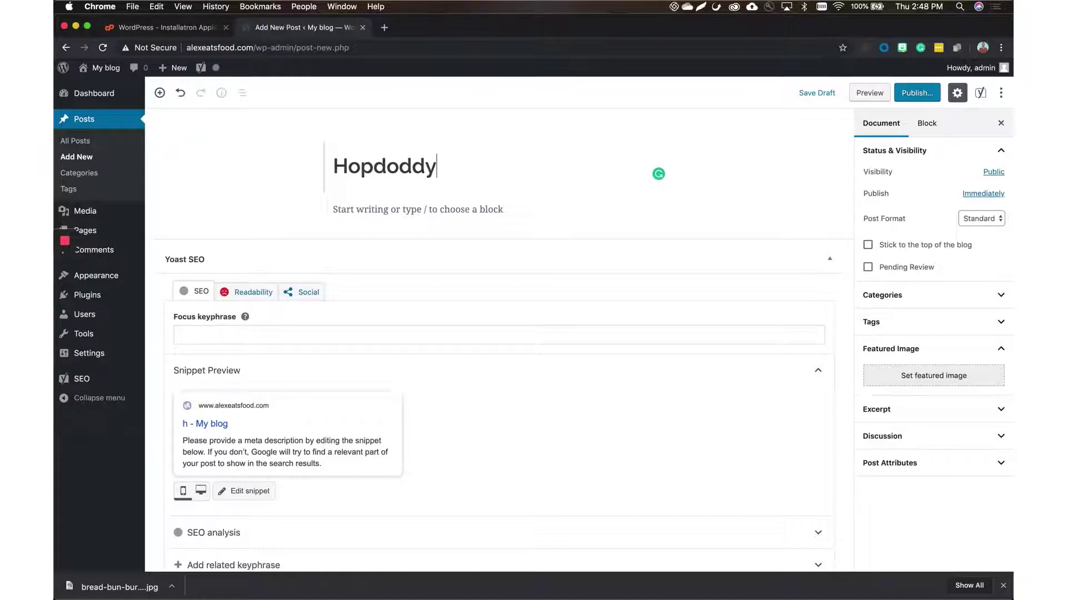
key("Return")
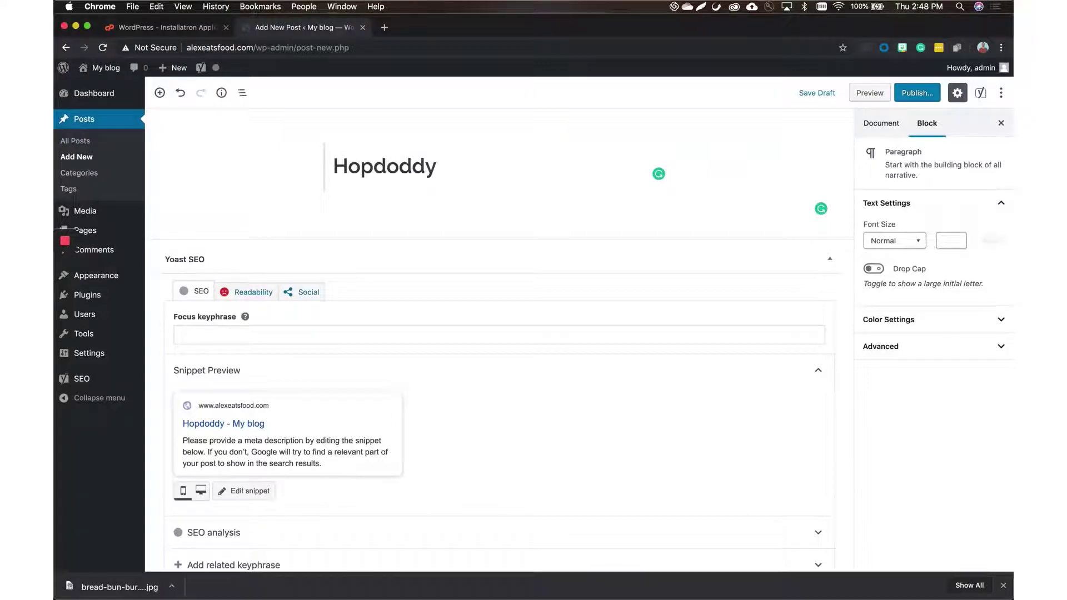
Fill the post body with four short paragraphs of placeholder text and add an empty Image block below them.
type("jkfadsjkhfsdakjfsd")
key("Return")
type("dsgasgfa")
key("Return")
type("asfgfsgfsag")
key("Return")
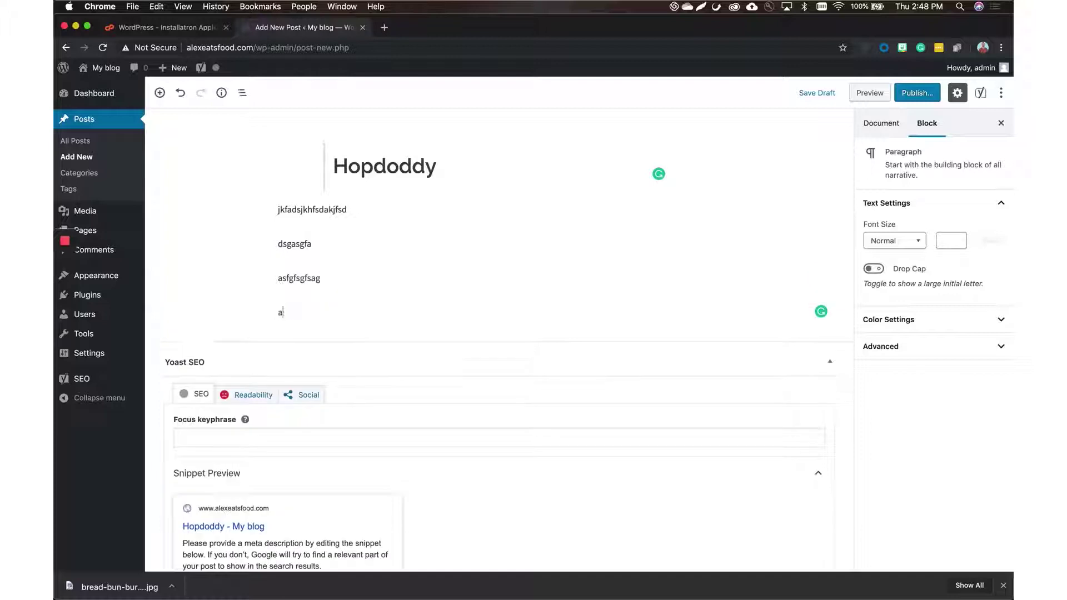
key("Return")
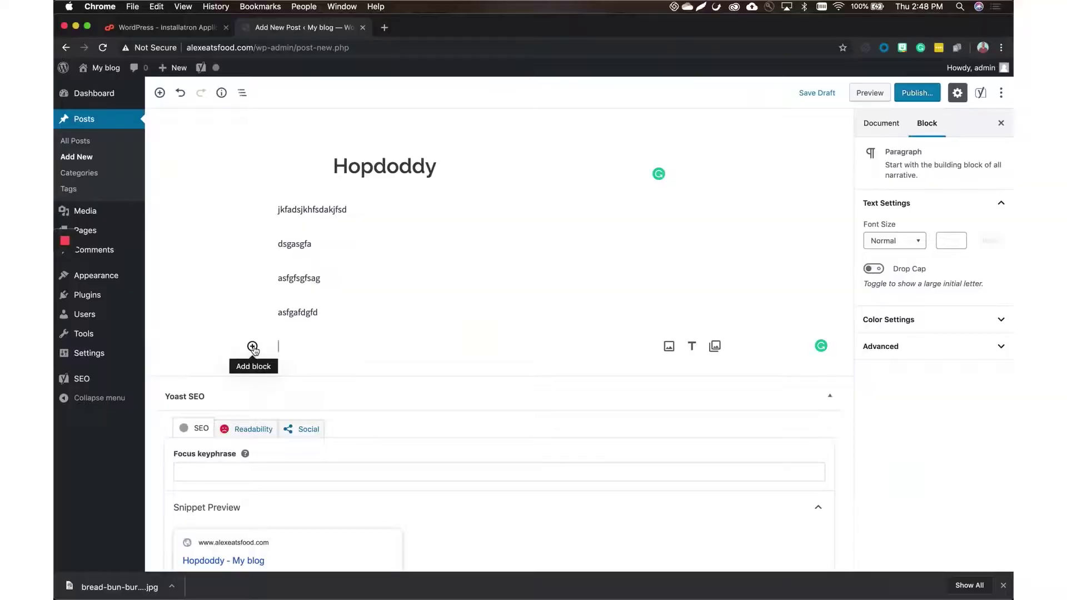
left_click(253, 347)
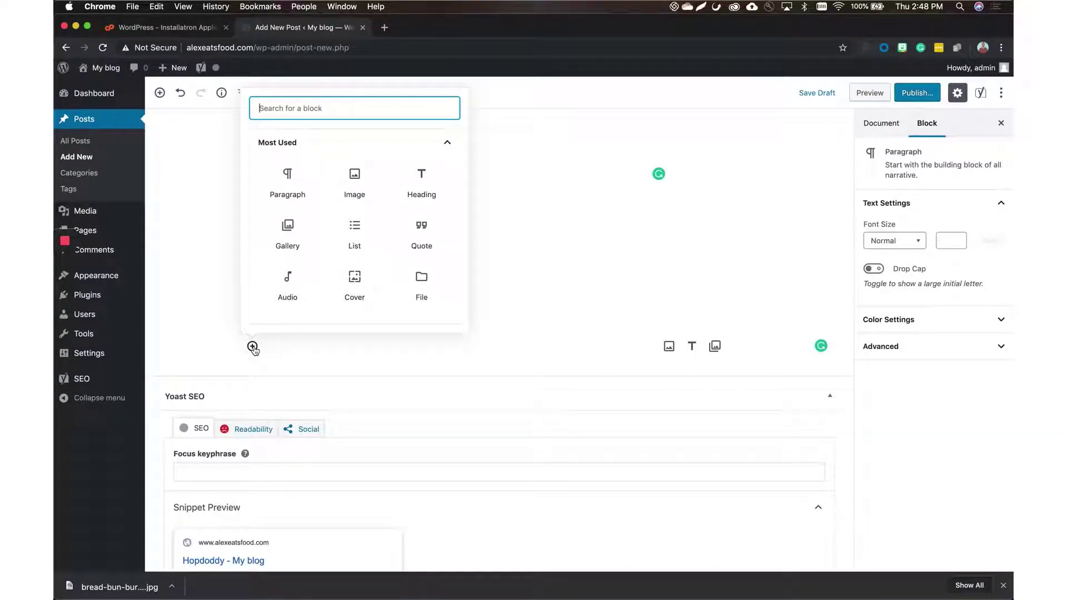
left_click(354, 186)
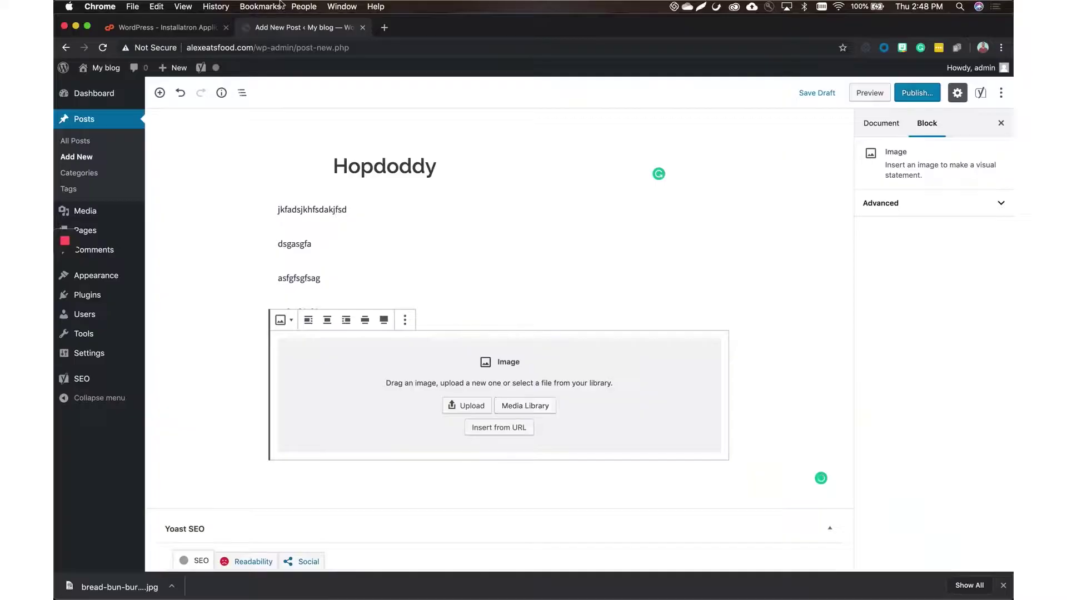
Open the Pexels website in a new browser tab and search its free photos for "burger".
left_click(385, 28)
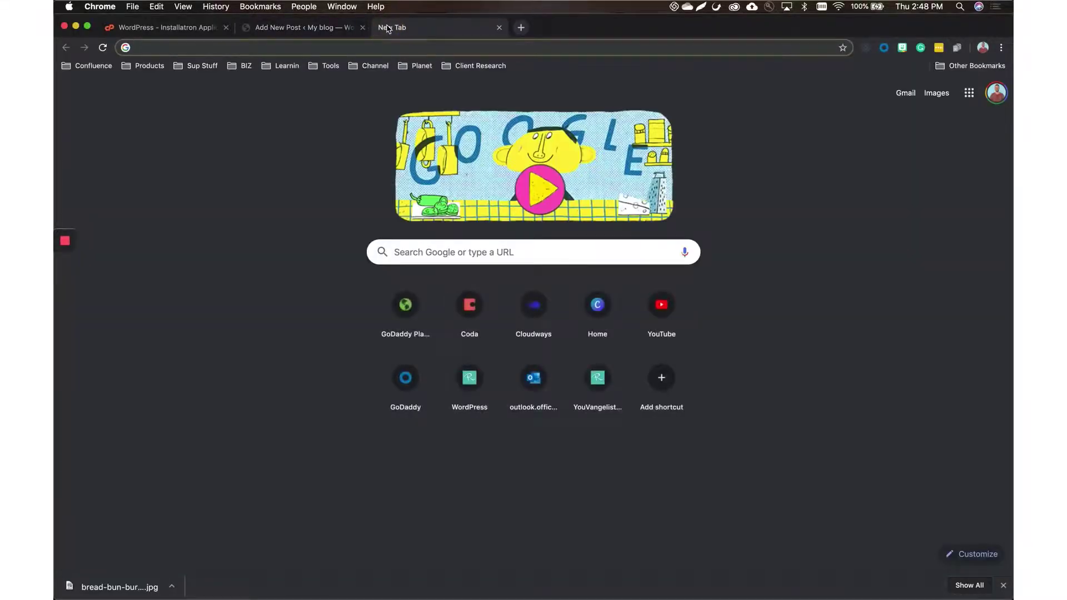
type("pe")
key("Return")
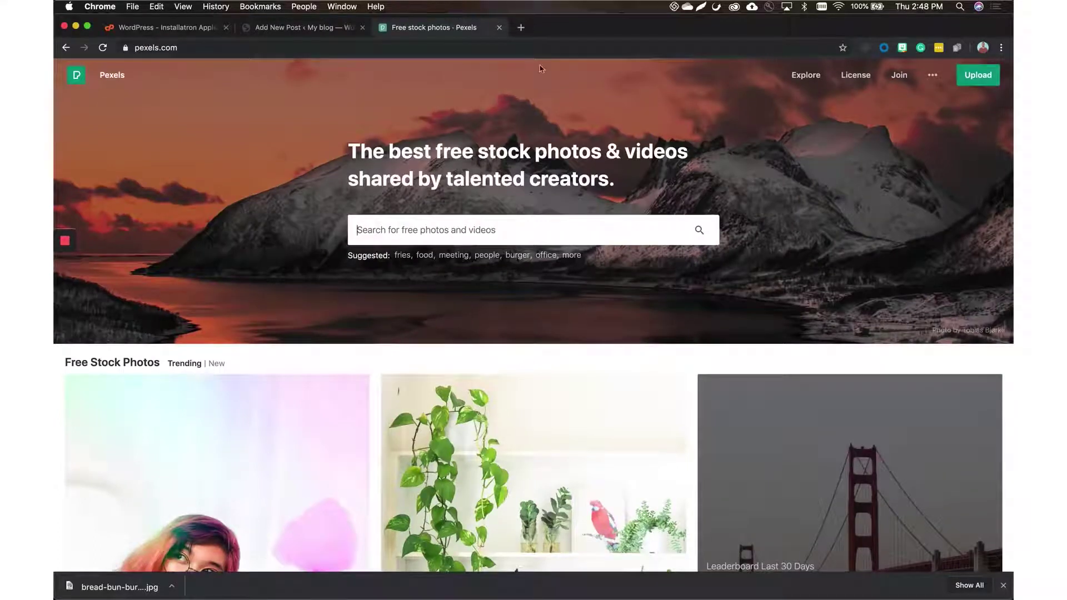
type("burger")
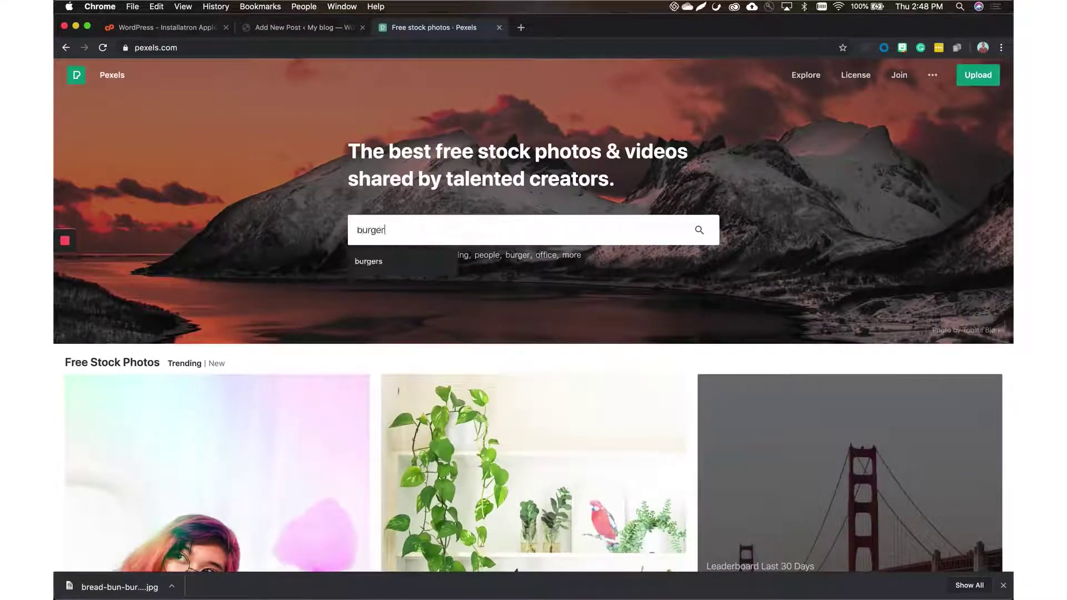
key("Return")
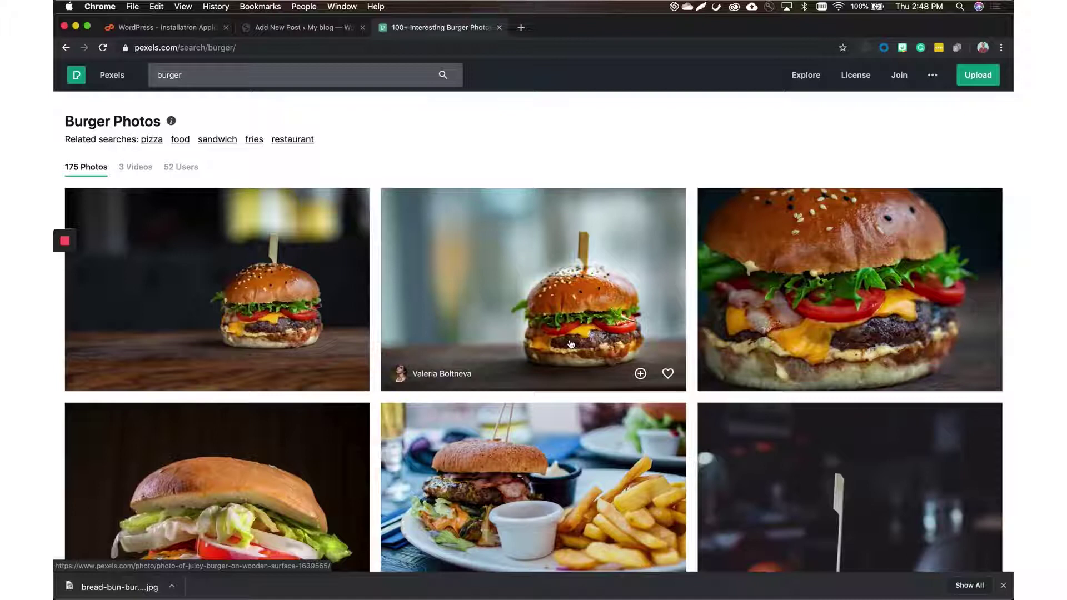
Download the first burger photo, with the dark background, in Medium size (1280 x 853).
left_click(300, 305)
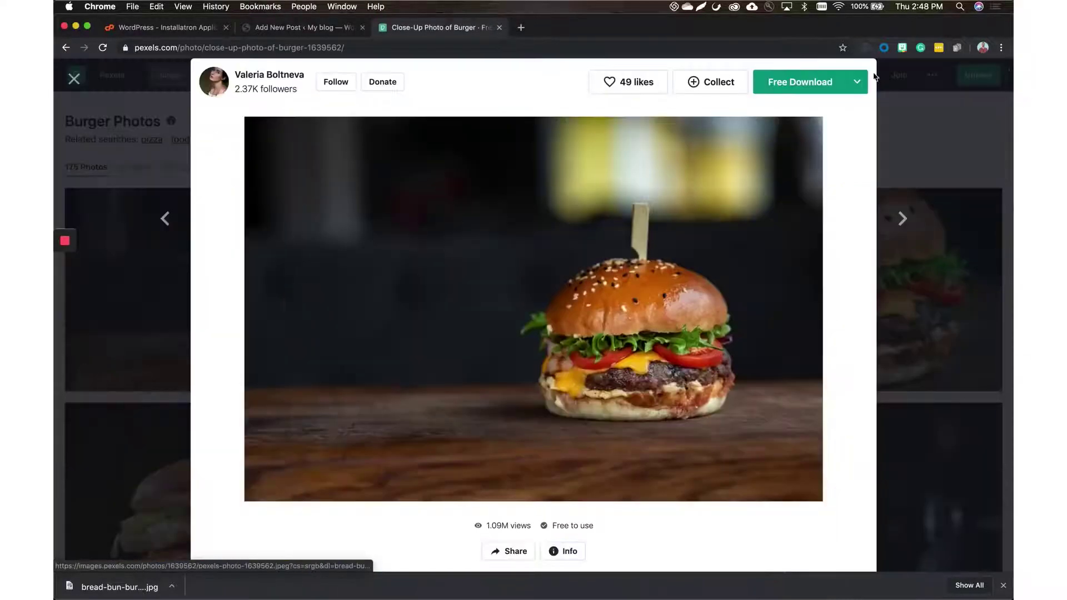
left_click(857, 82)
left_click(773, 183)
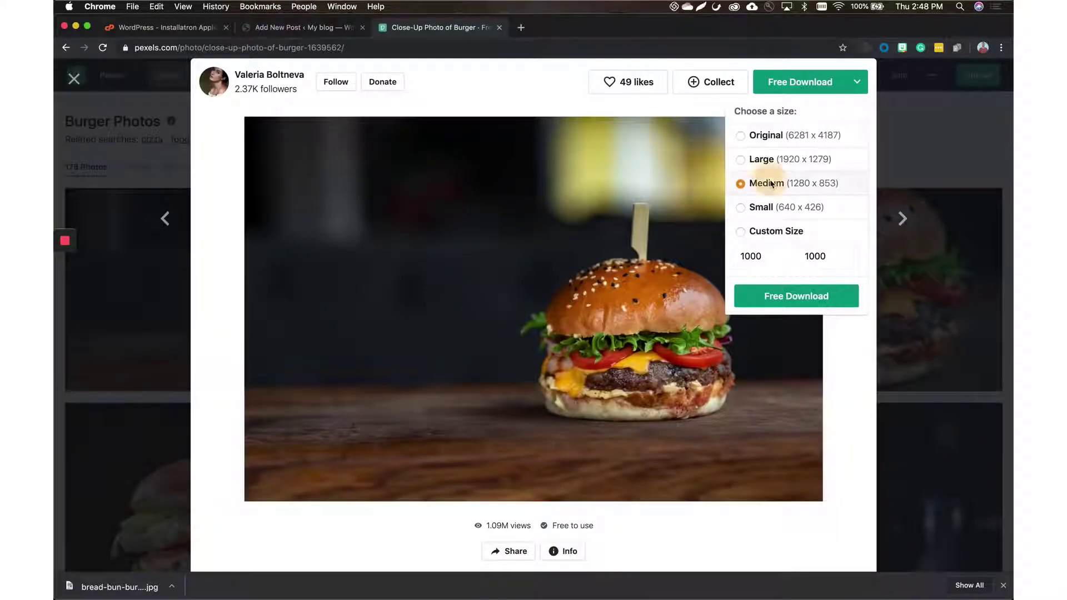
left_click(809, 295)
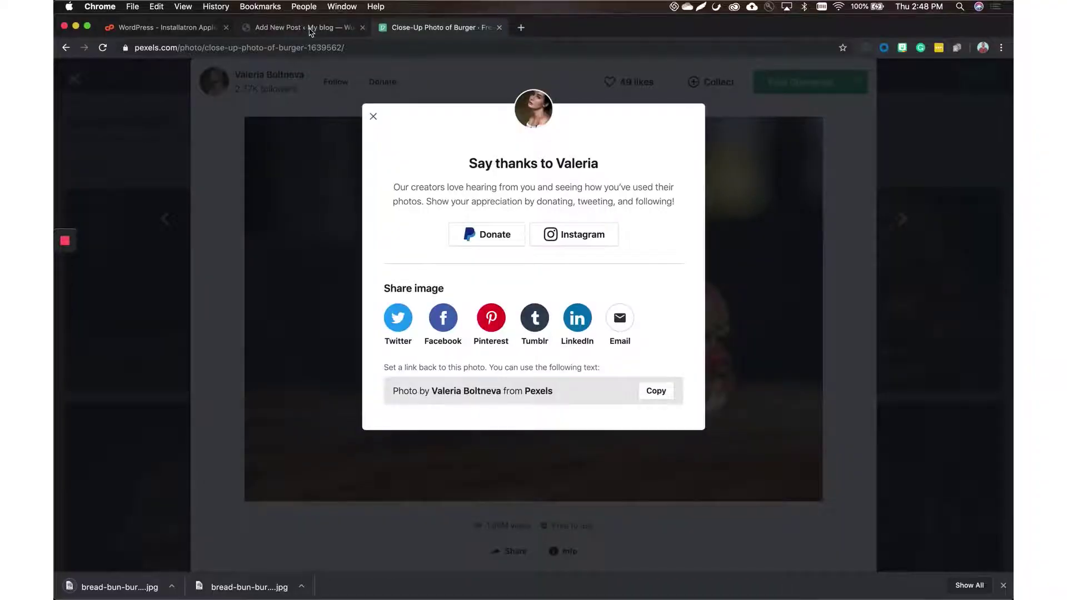
Back in the WordPress post, upload the downloaded burger photo to the Image block with the alt text "awesome burgers" and insert it.
left_click(309, 29)
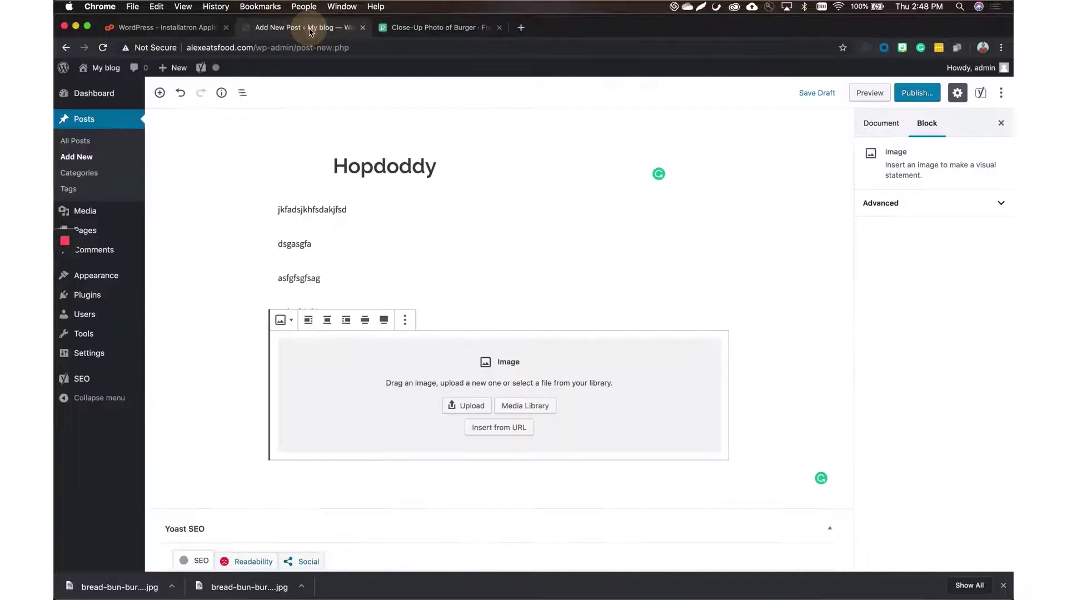
left_click(532, 402)
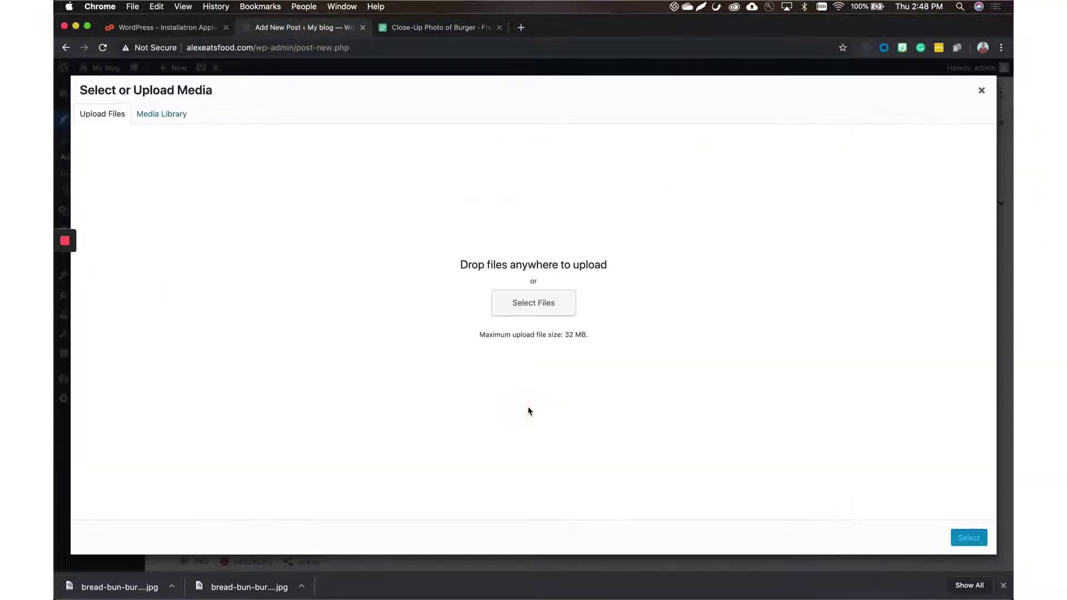
left_click_drag(138, 590, 421, 307)
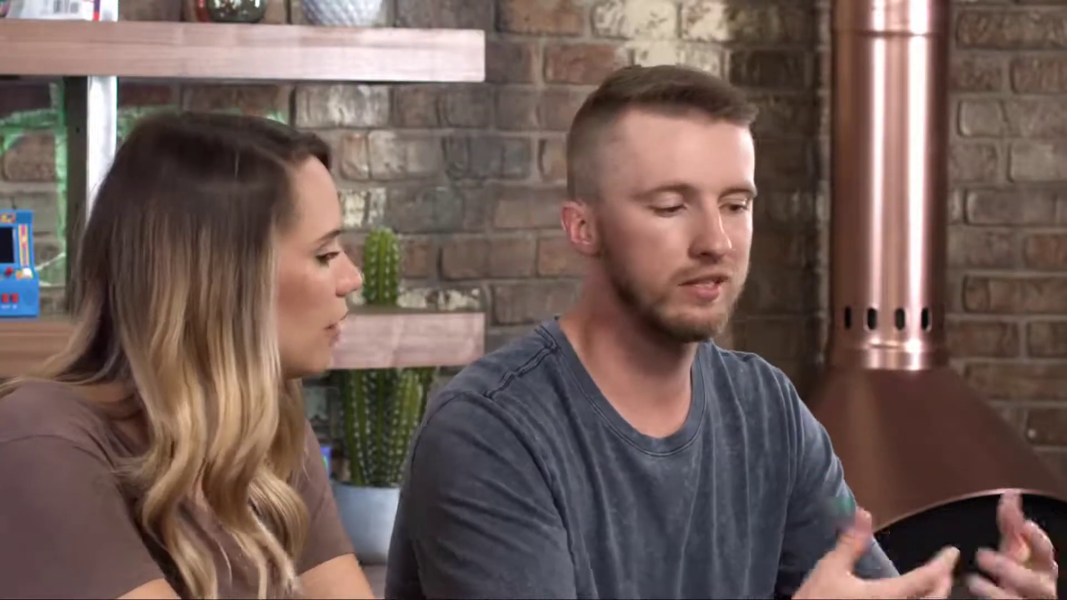
left_click(927, 291)
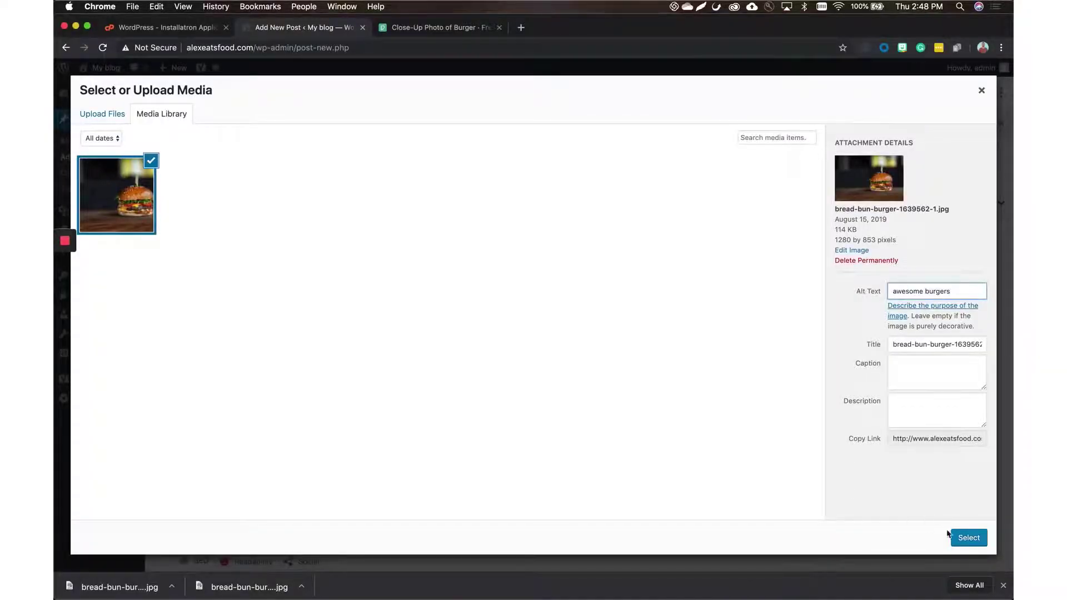
left_click(970, 538)
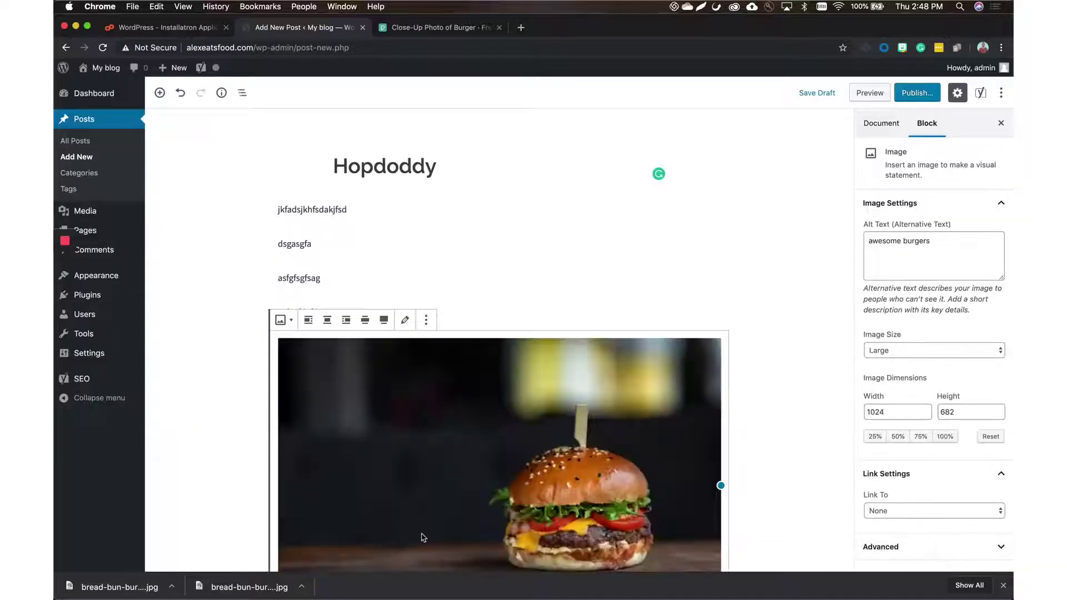
scroll(707, 489, "down", 5)
scroll(708, 489, "up", 5)
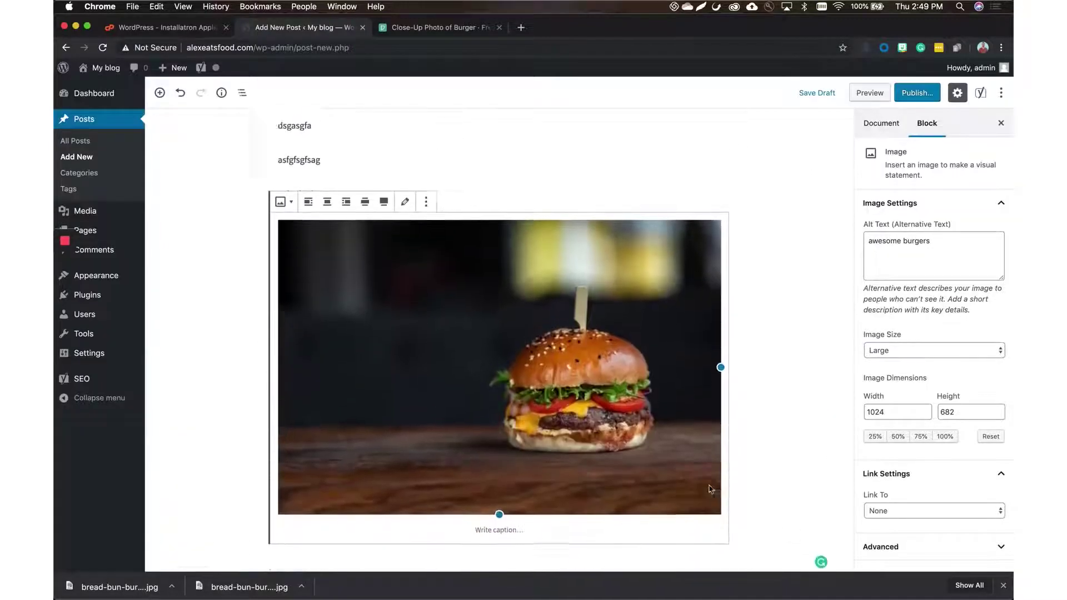
scroll(710, 489, "down", 8)
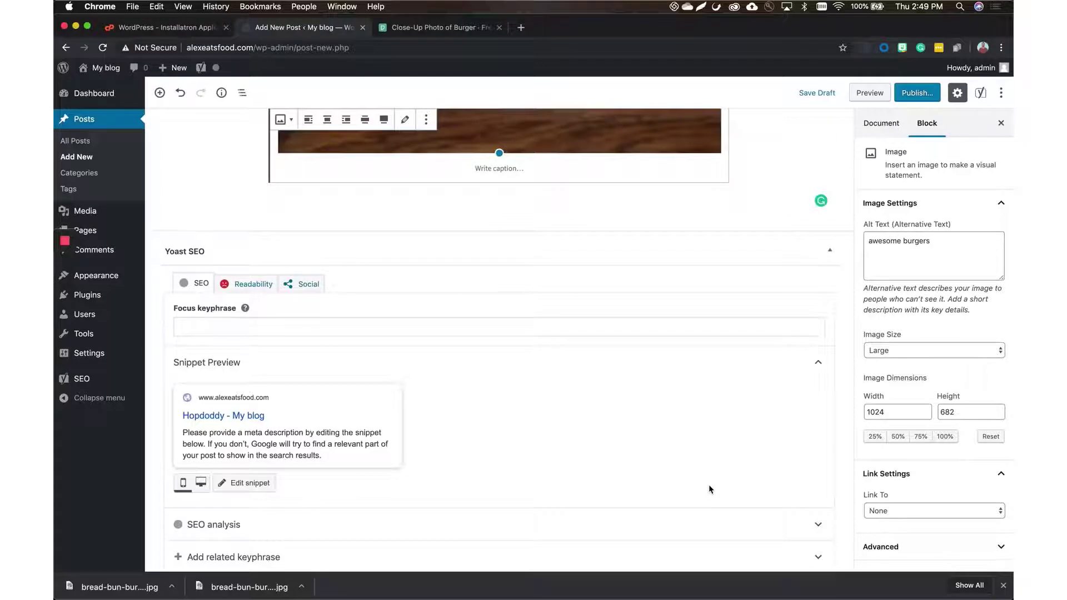
scroll(710, 489, "down", 3)
scroll(710, 489, "up", 10)
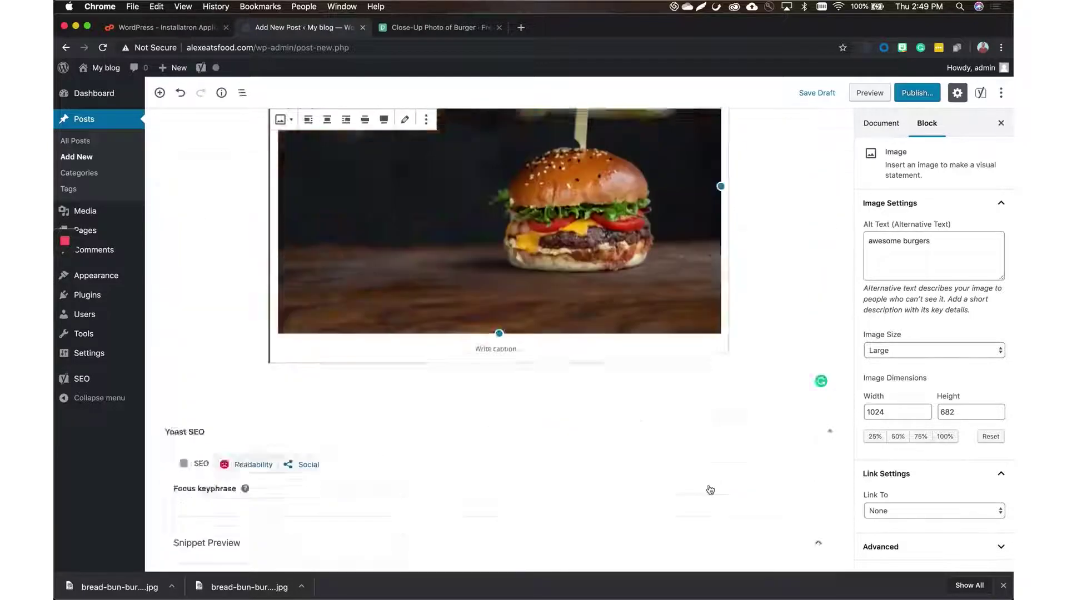
Set the burger photo from the media library as the post's featured image.
left_click(889, 123)
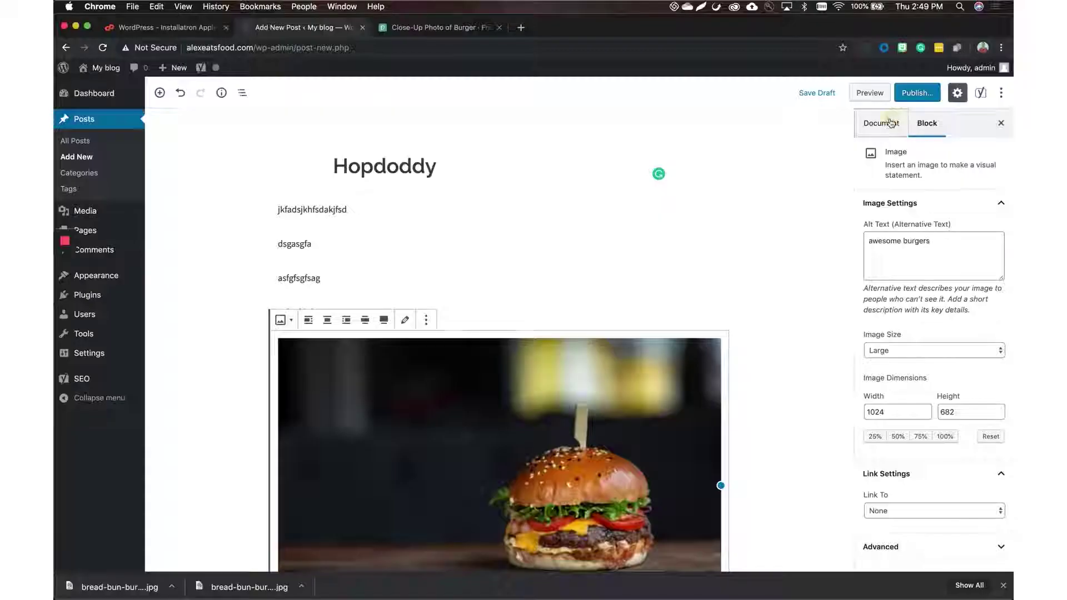
left_click(882, 122)
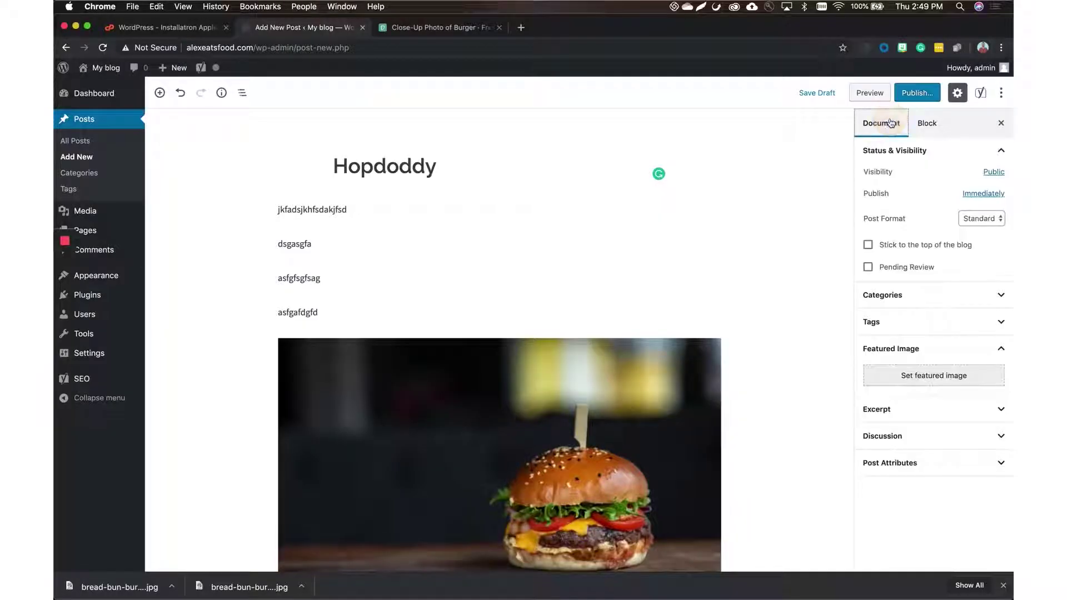
left_click(907, 377)
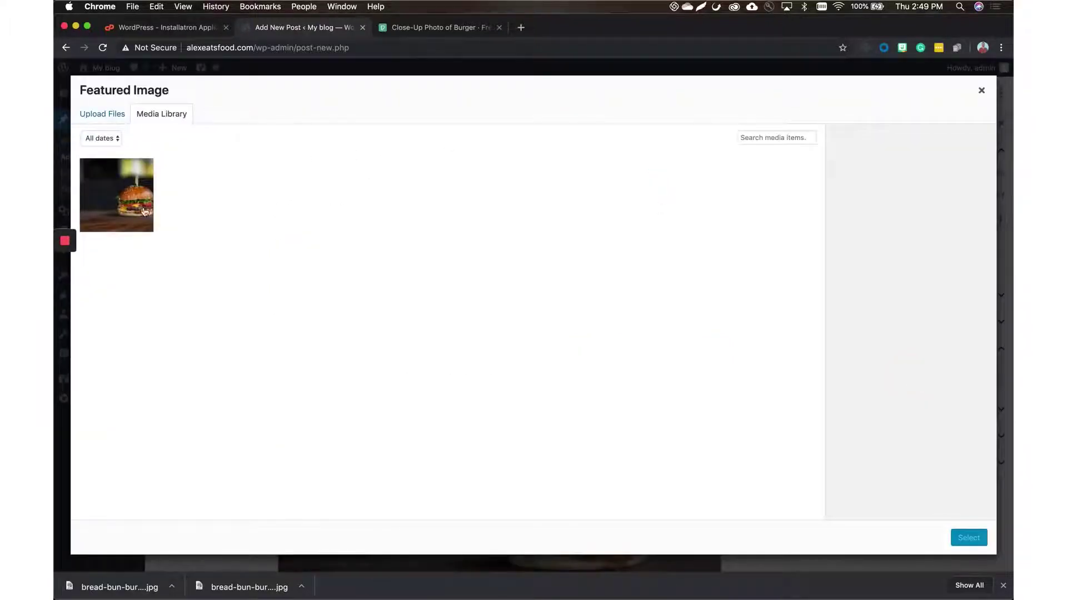
left_click(124, 215)
left_click(970, 539)
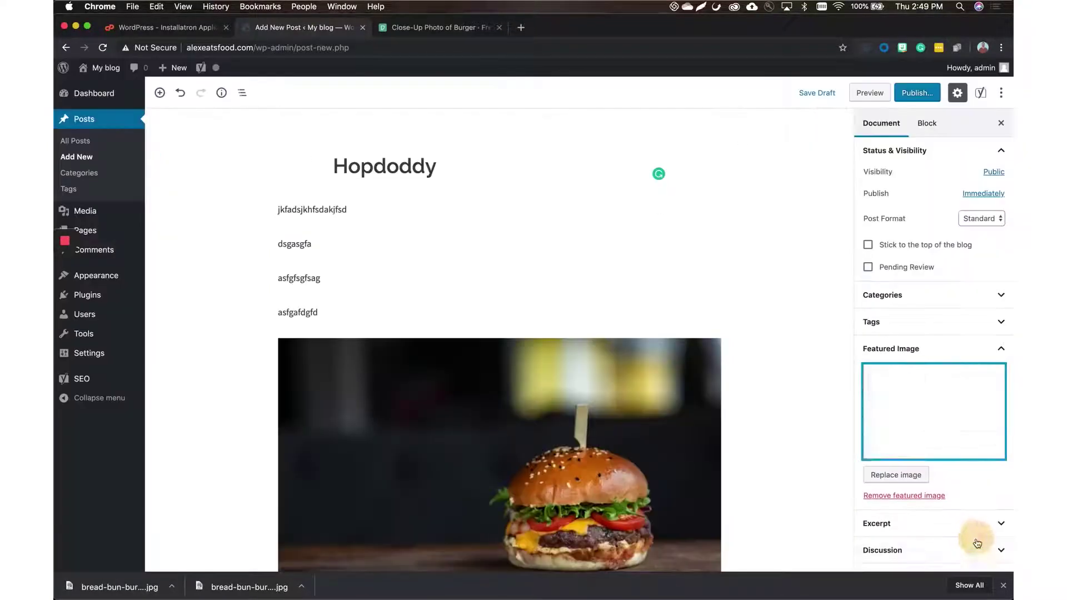
Schedule the Hopdoddy post for publication on August 16, 2019 at 9:47 PM.
left_click(907, 95)
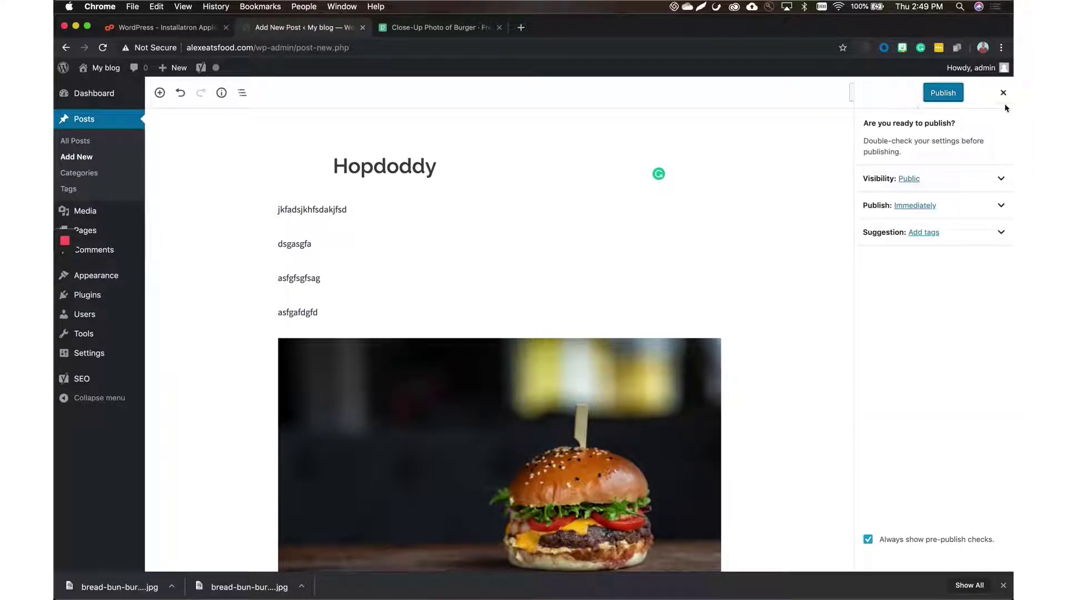
left_click(916, 207)
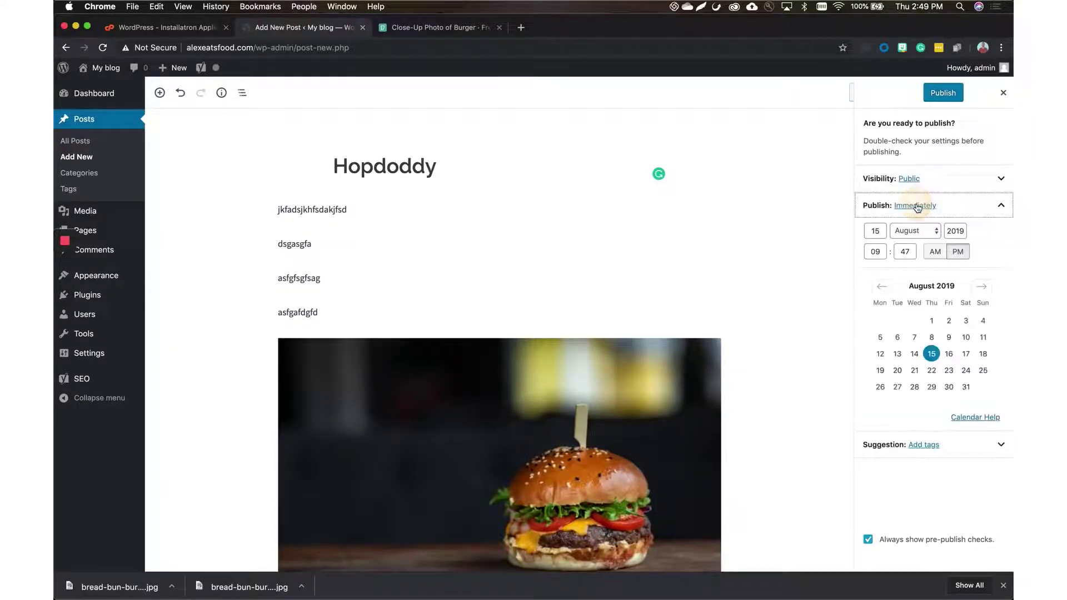
left_click(967, 355)
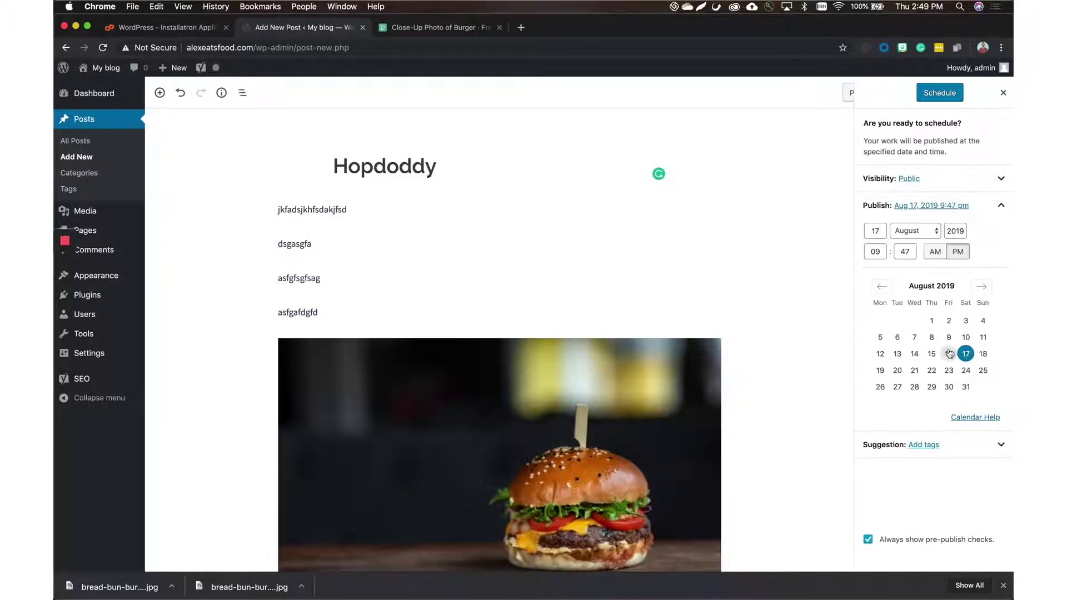
left_click(948, 355)
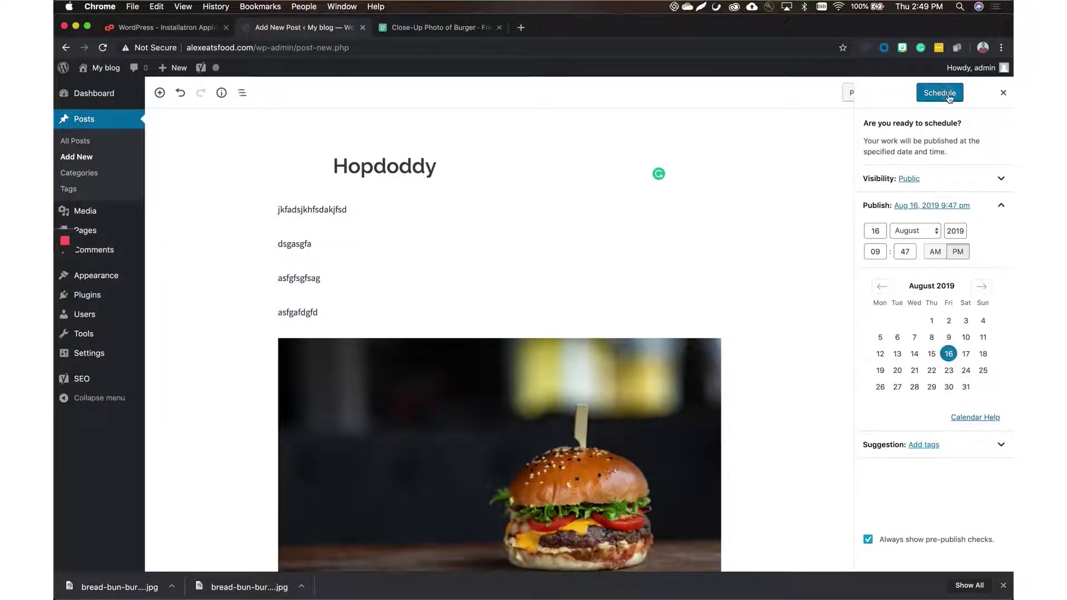
left_click(949, 96)
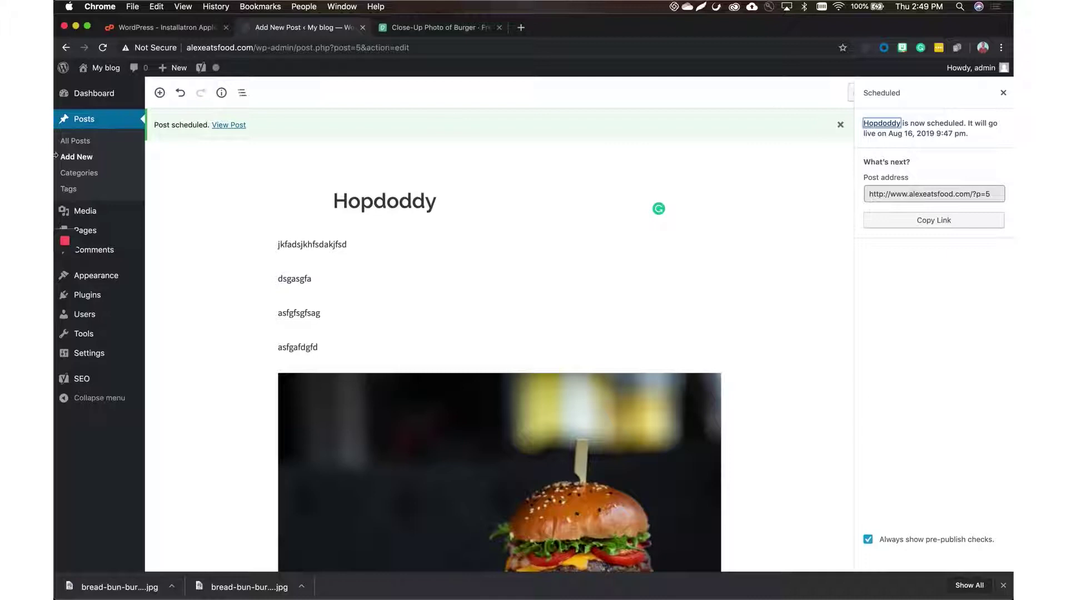
View the scheduled Hopdoddy post on the site and look through the page down to the comment form.
left_click(219, 126)
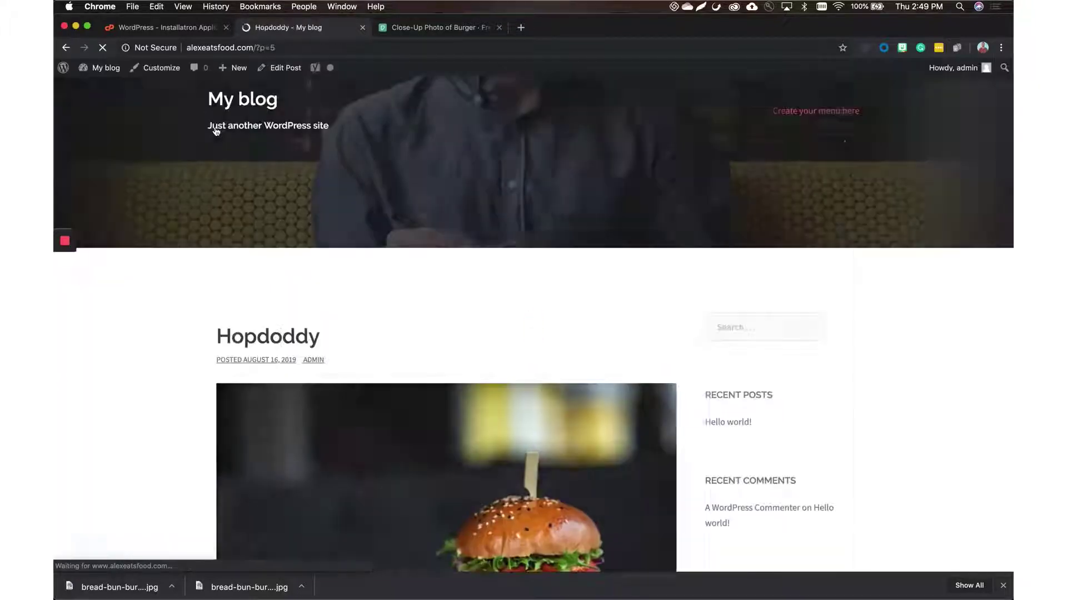
scroll(471, 381, "down", 3)
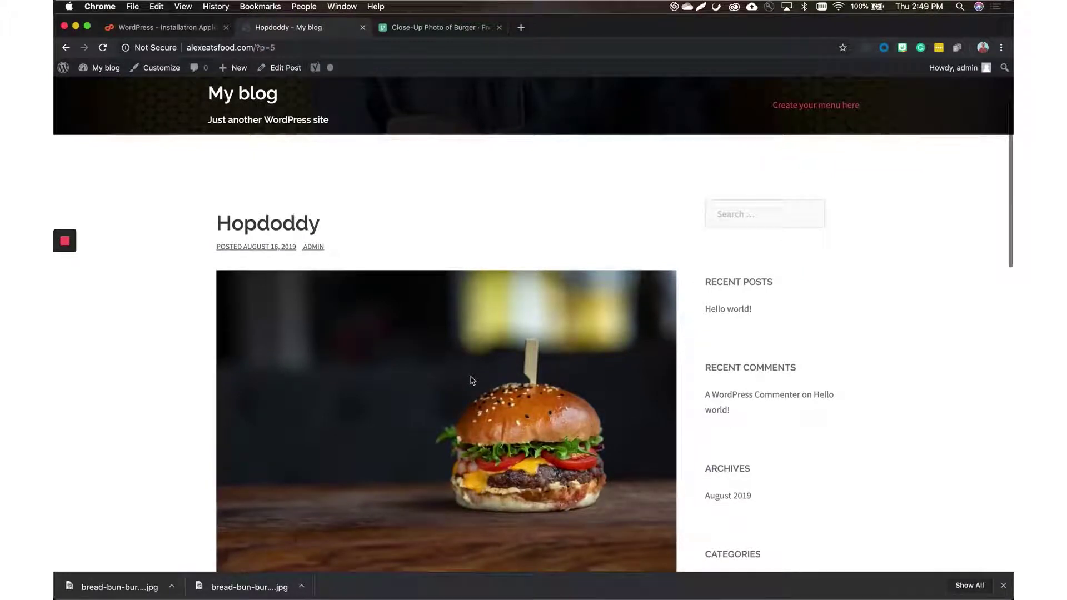
scroll(471, 380, "down", 5)
scroll(498, 332, "down", 15)
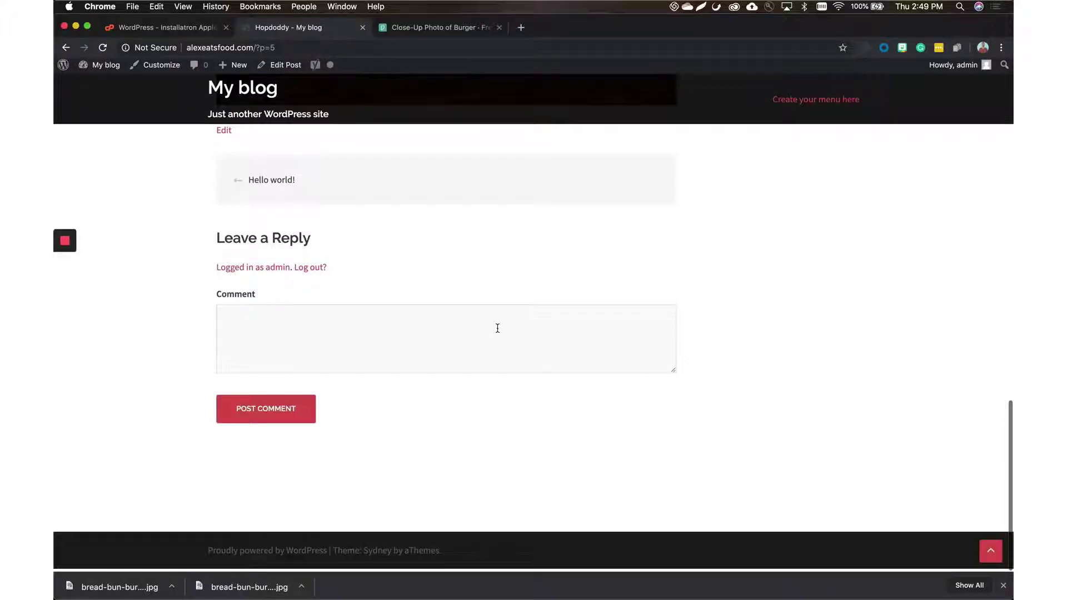
scroll(497, 329, "up", 20)
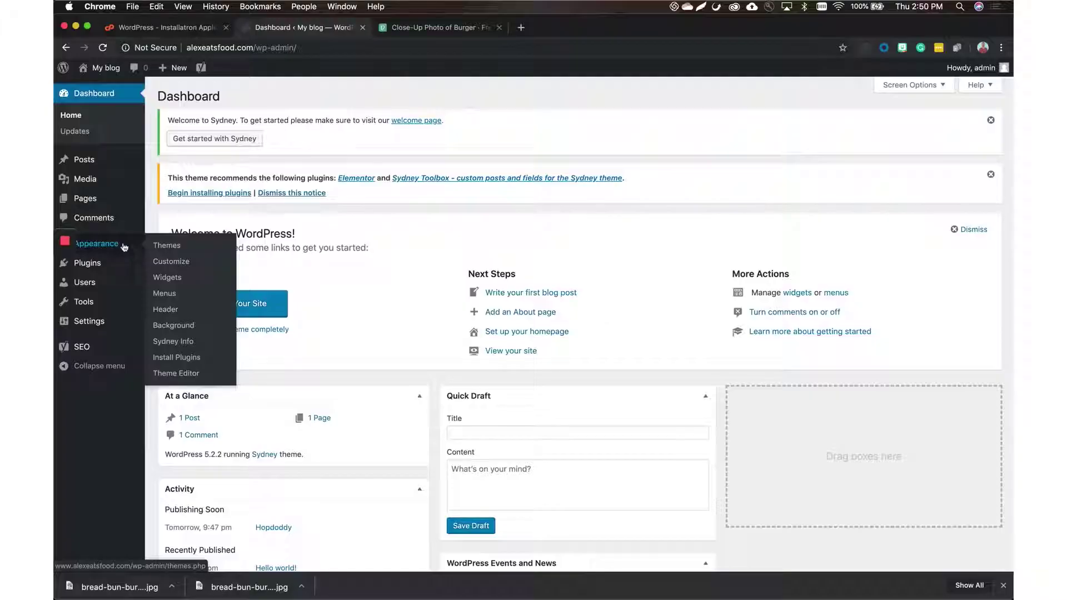
Remove the Categories, Recent Comments, Archives and Meta widgets from the blog's Sidebar, leaving Search and Recent Posts.
left_click(182, 282)
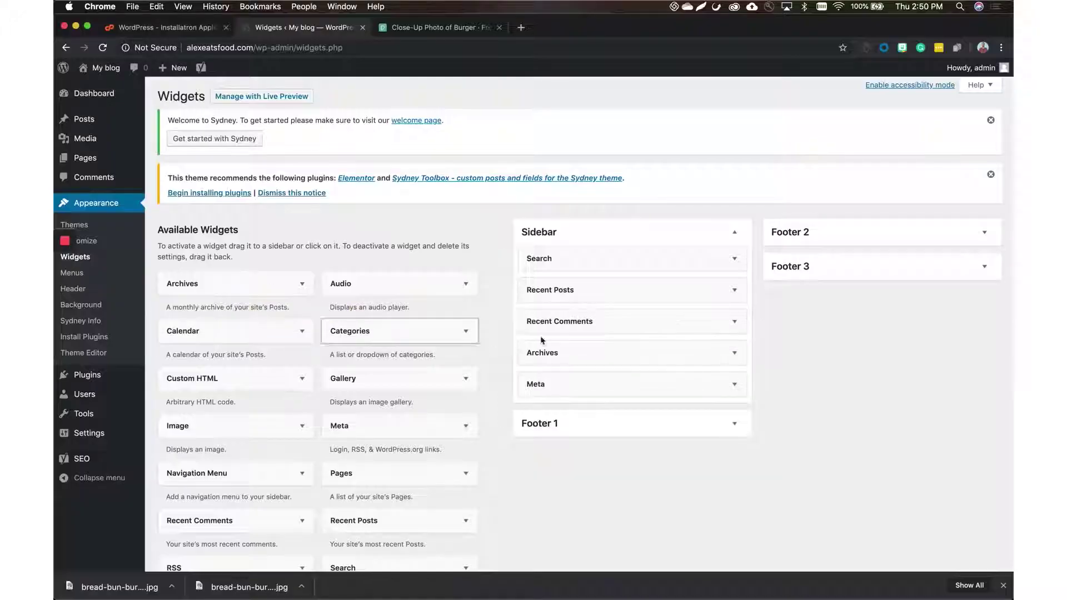
left_click_drag(541, 340, 700, 344)
left_click_drag(619, 342, 348, 325)
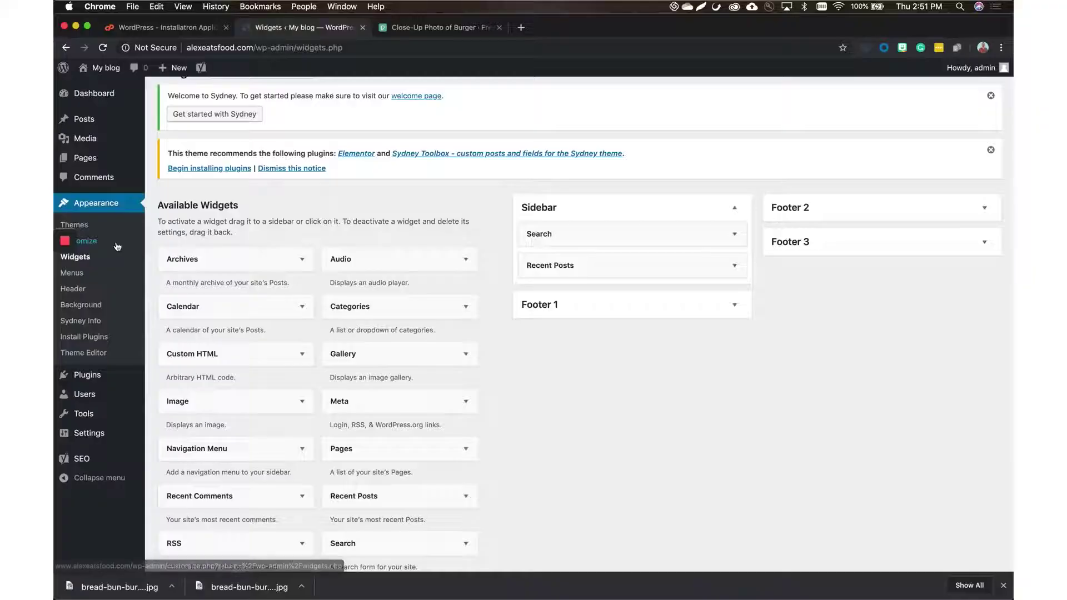
Look through the Sydney theme's customization options, including General, Site title/tagline/logo, Header area and Homepage Settings.
left_click(115, 245)
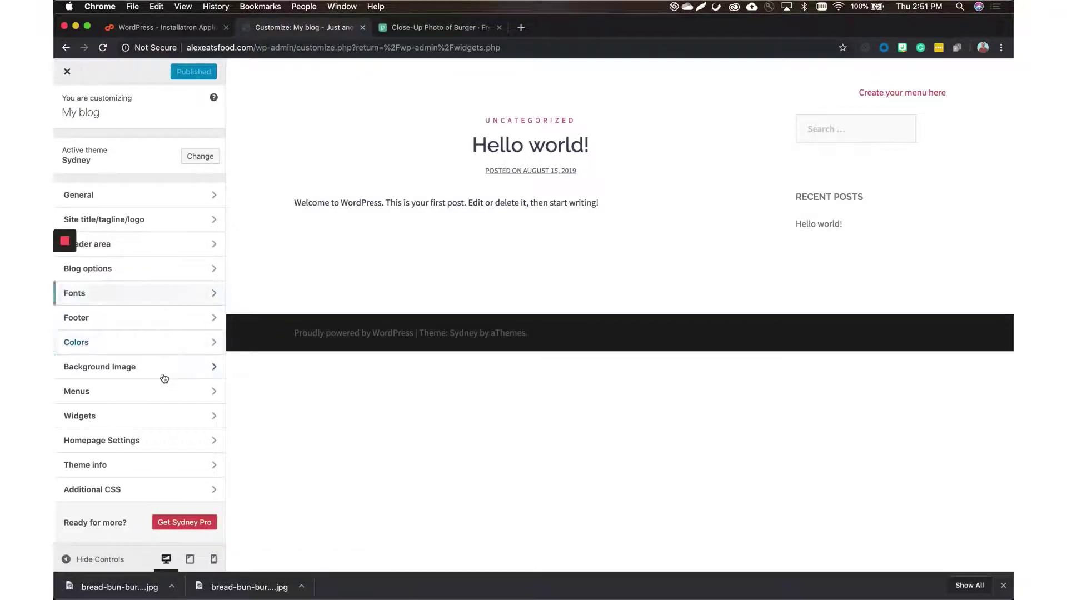
left_click(181, 197)
left_click(75, 111)
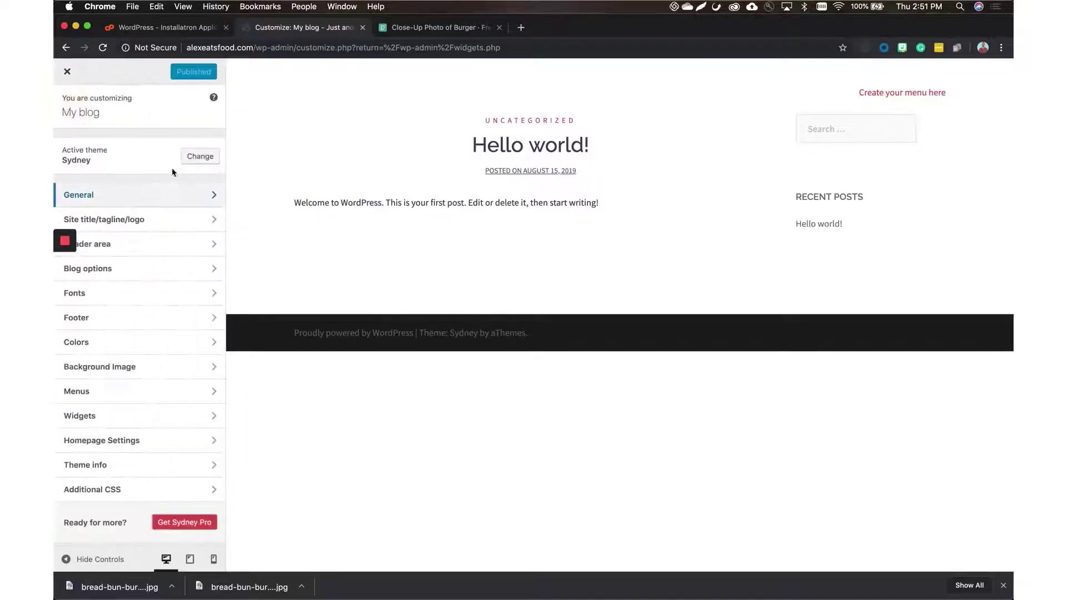
left_click(135, 215)
left_click(71, 124)
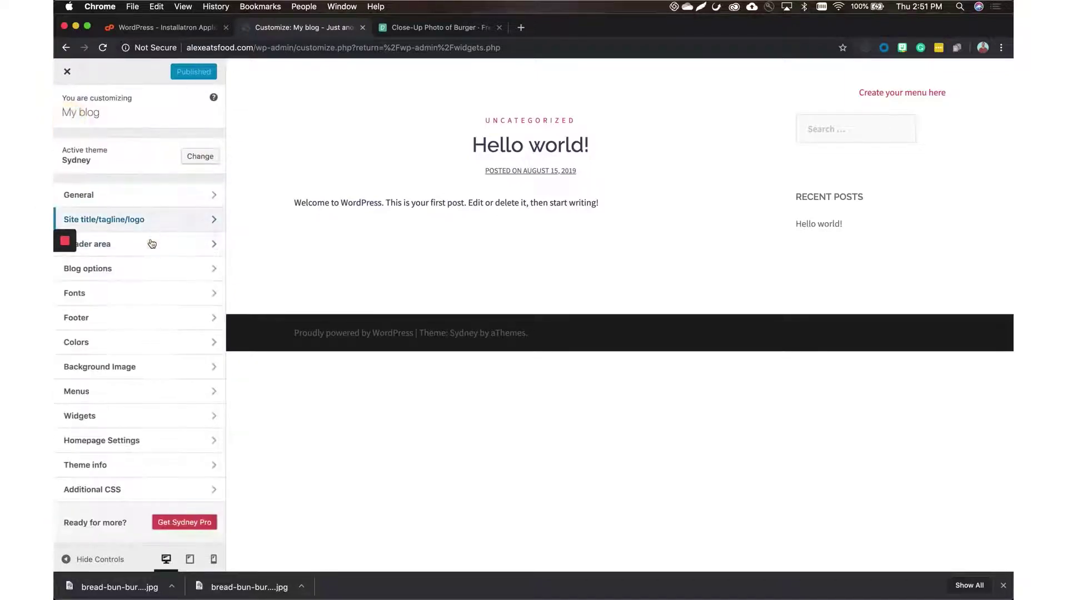
left_click(150, 243)
left_click(66, 105)
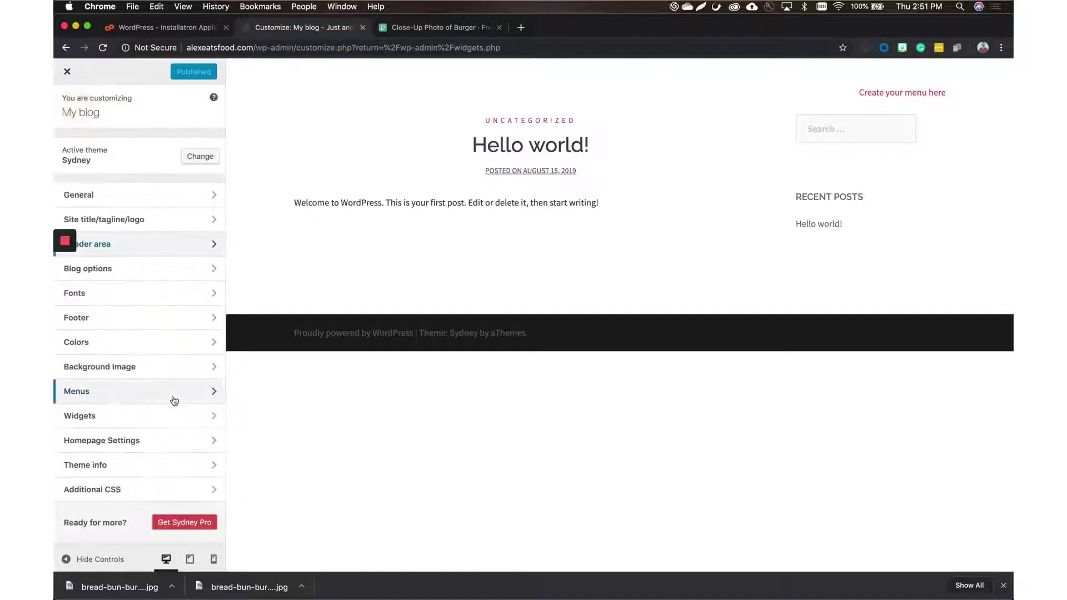
left_click(173, 440)
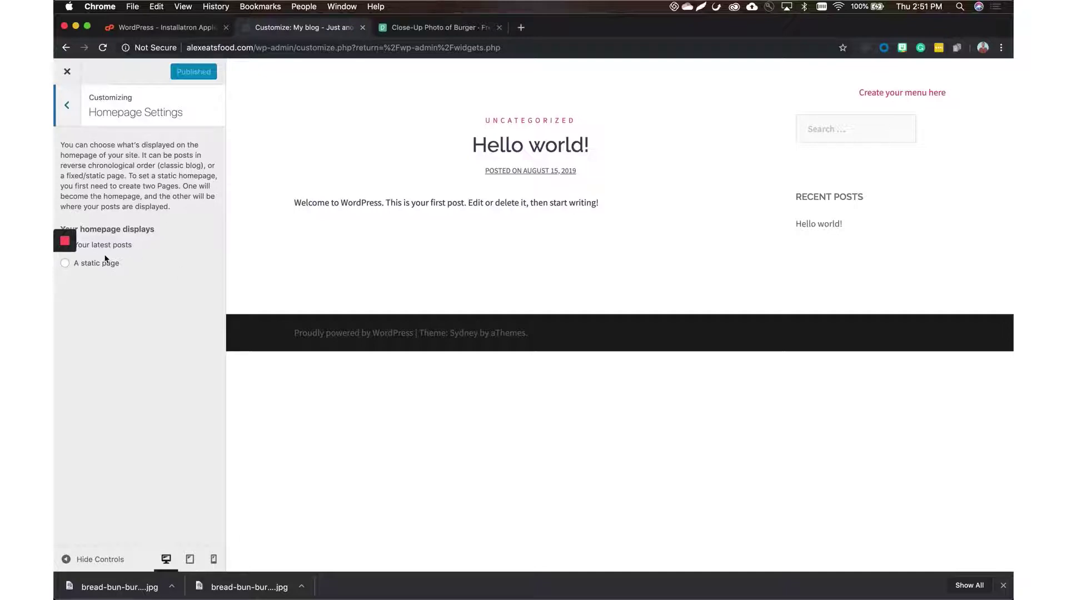
left_click(68, 107)
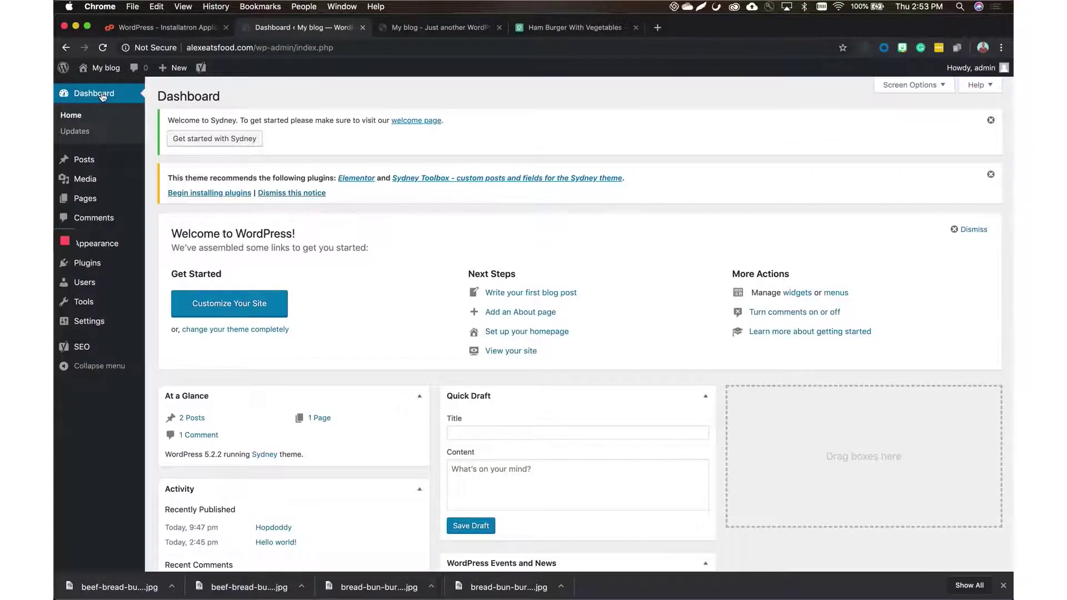
Visit the blog's front page and look over its posts and sidebar.
mouse_move(109, 72)
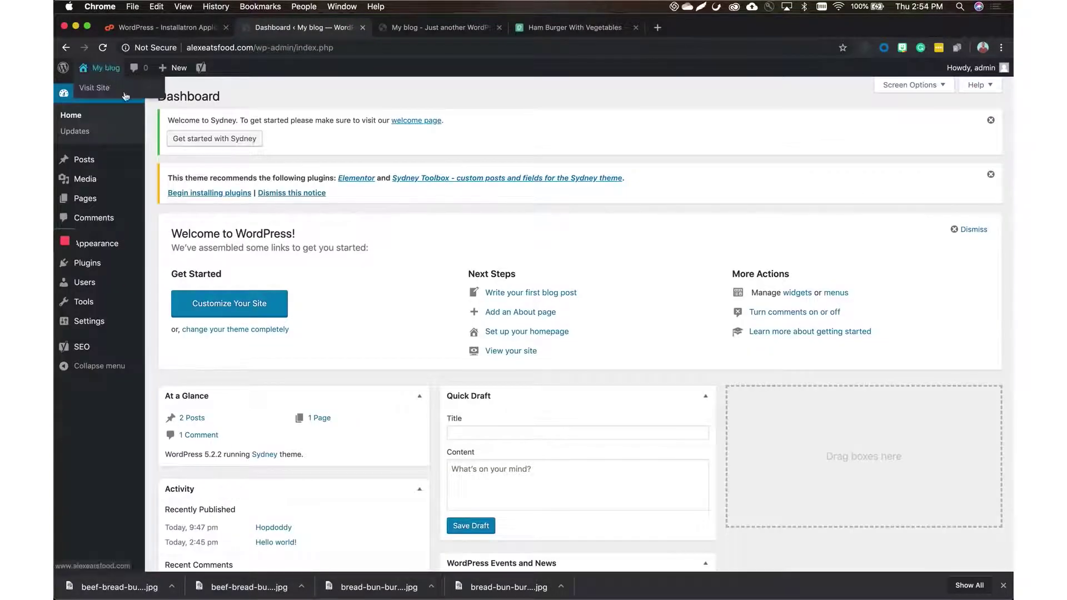
left_click(107, 69, "super")
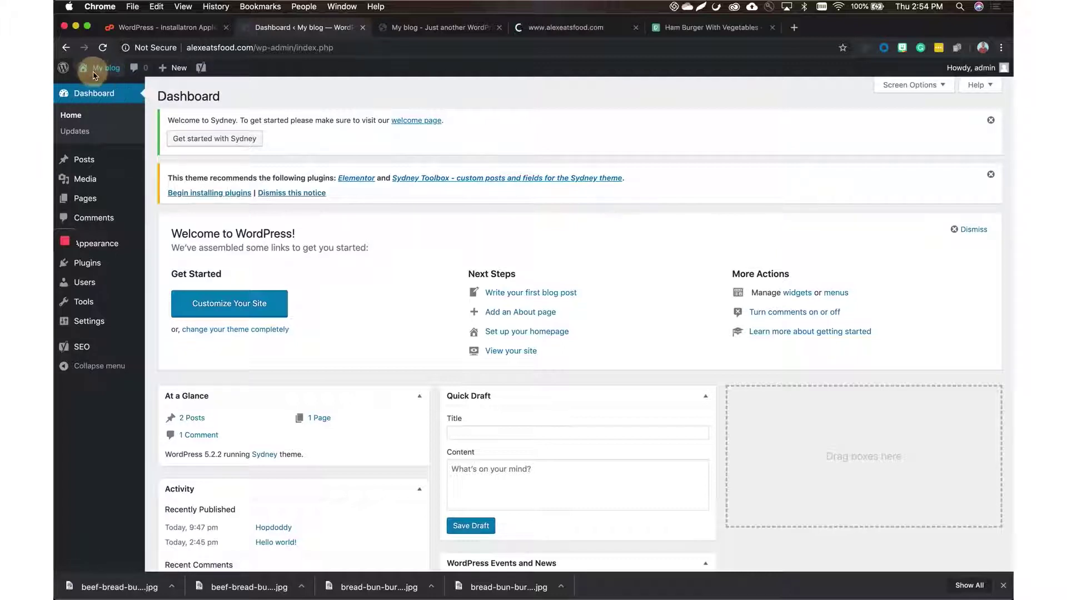
left_click(500, 28)
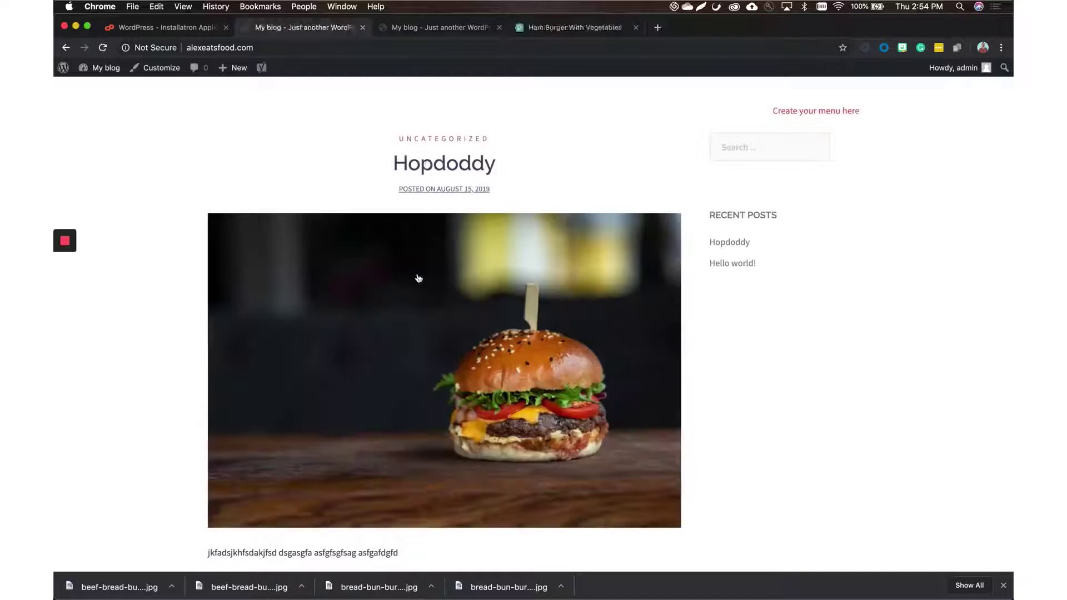
scroll(419, 279, "down", 3)
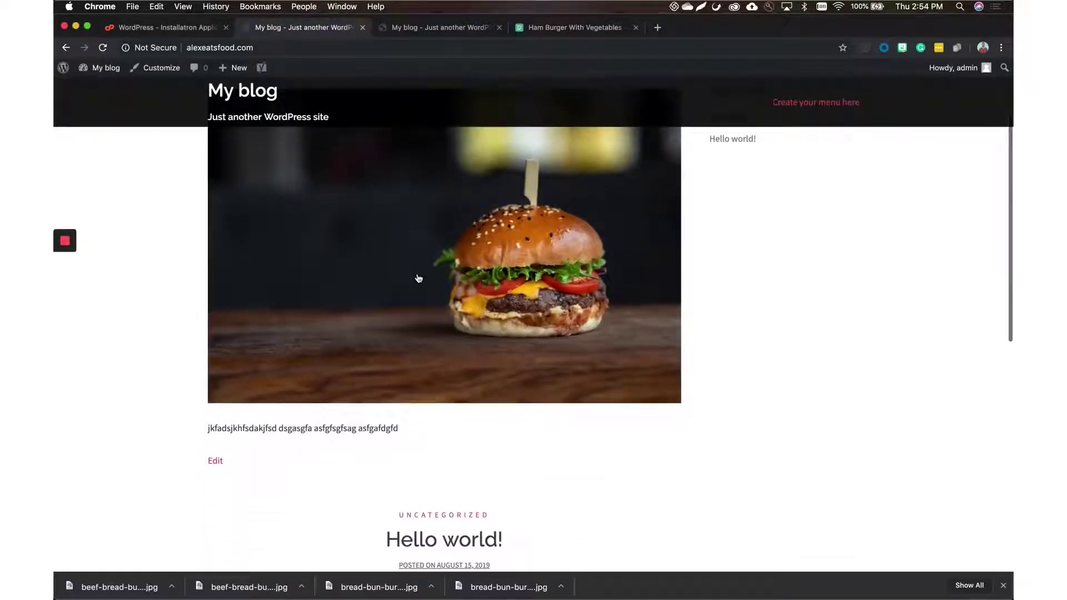
scroll(419, 278, "up", 1)
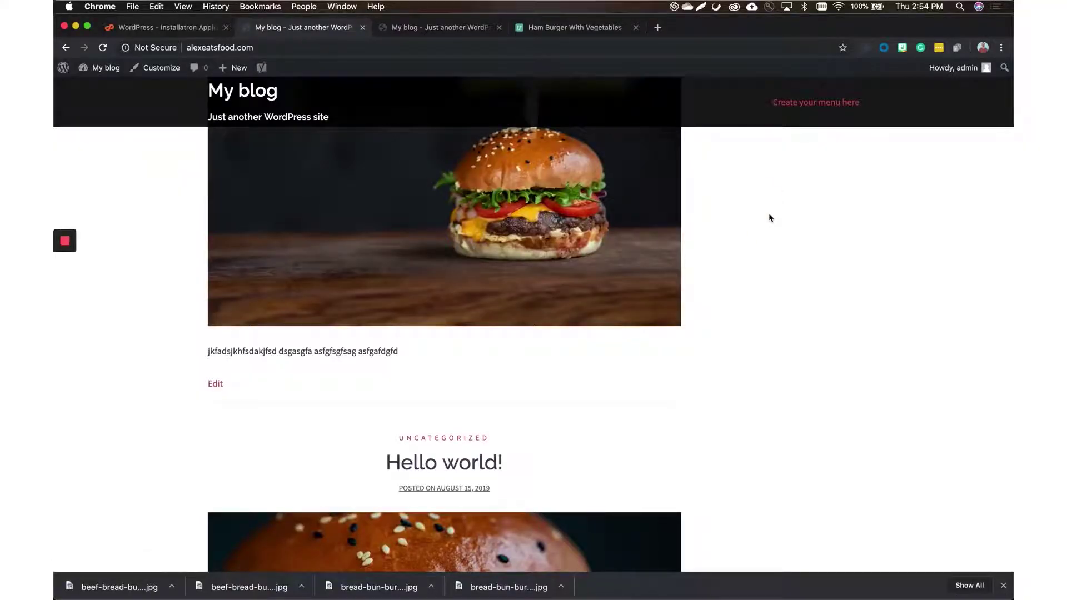
scroll(769, 217, "up", 4)
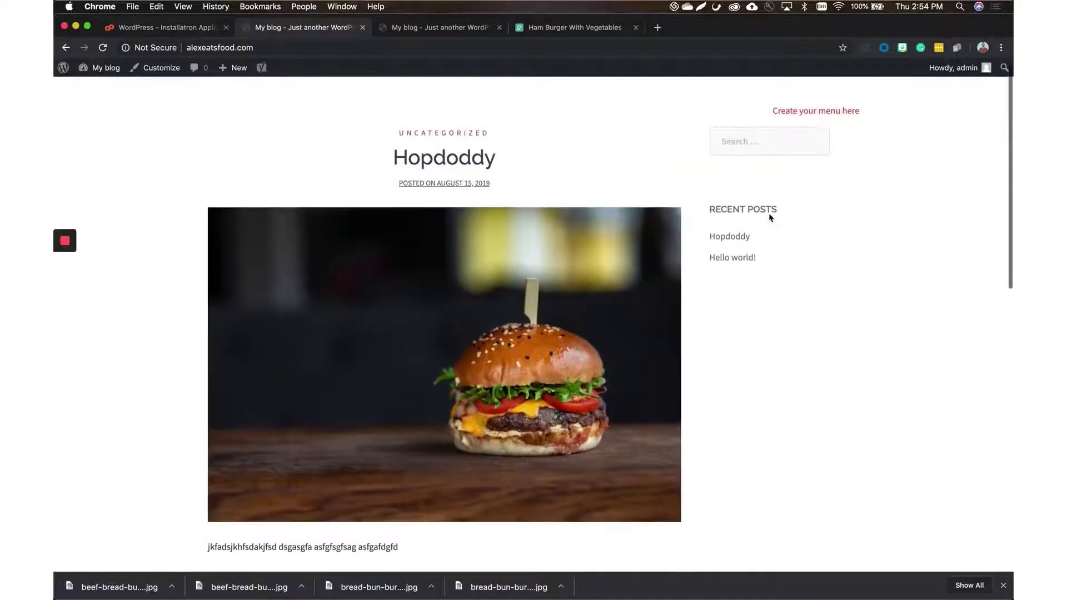
Create Menu 1 with only the Home link, removing Sample Page, and save it with Primary Menu as its display location.
left_click(112, 78)
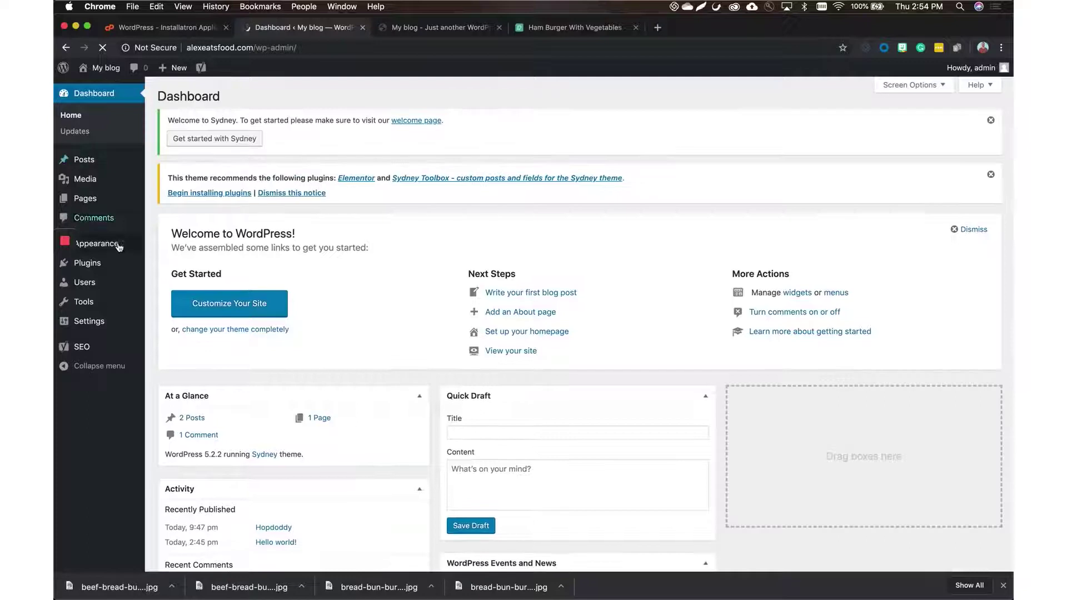
mouse_move(121, 244)
left_click(181, 298)
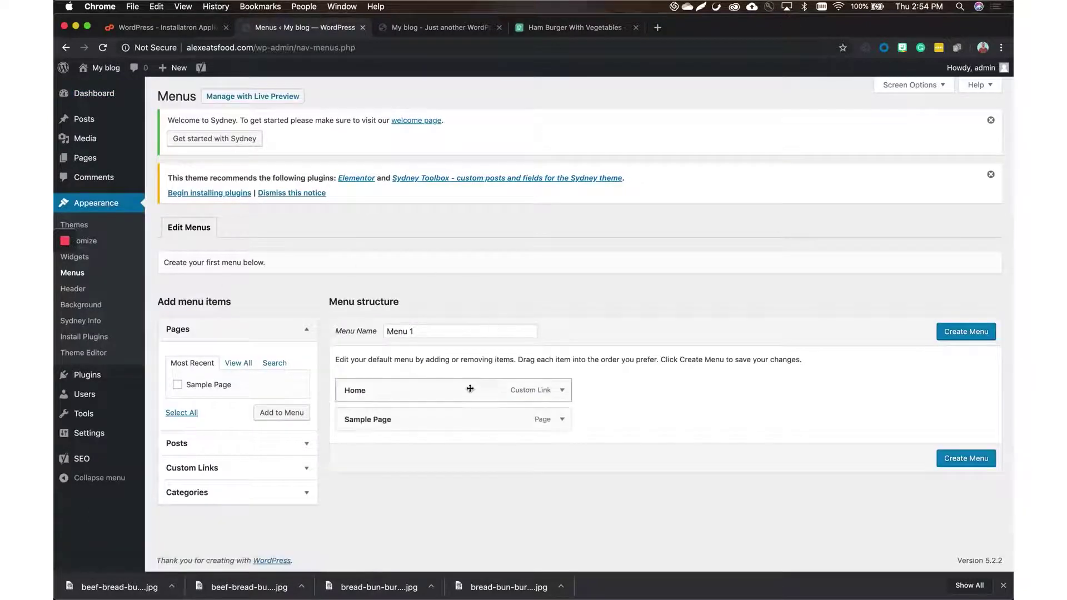
left_click(439, 333)
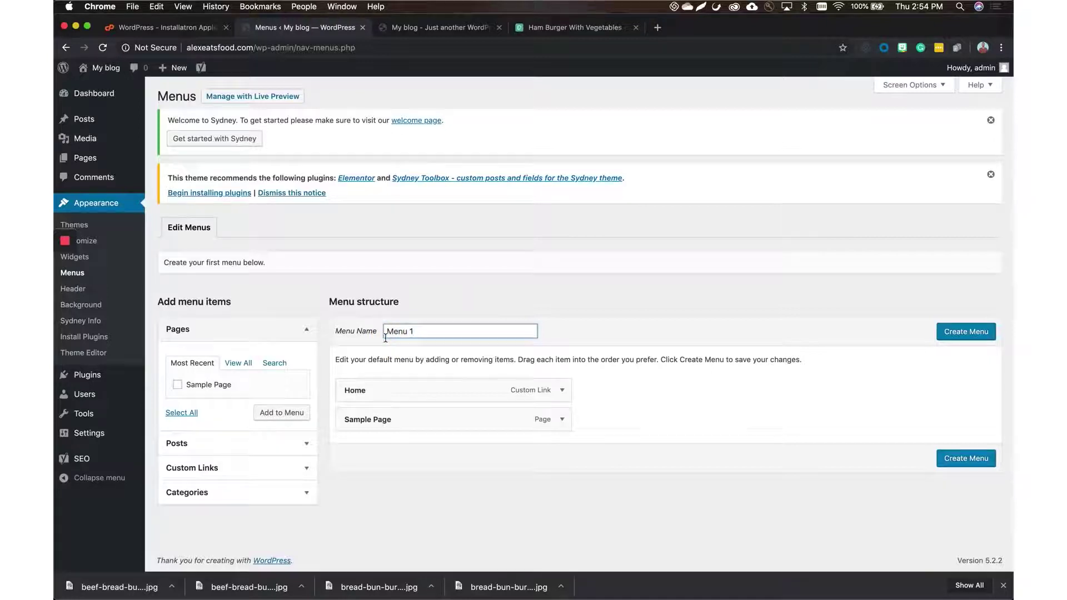
left_click(563, 420)
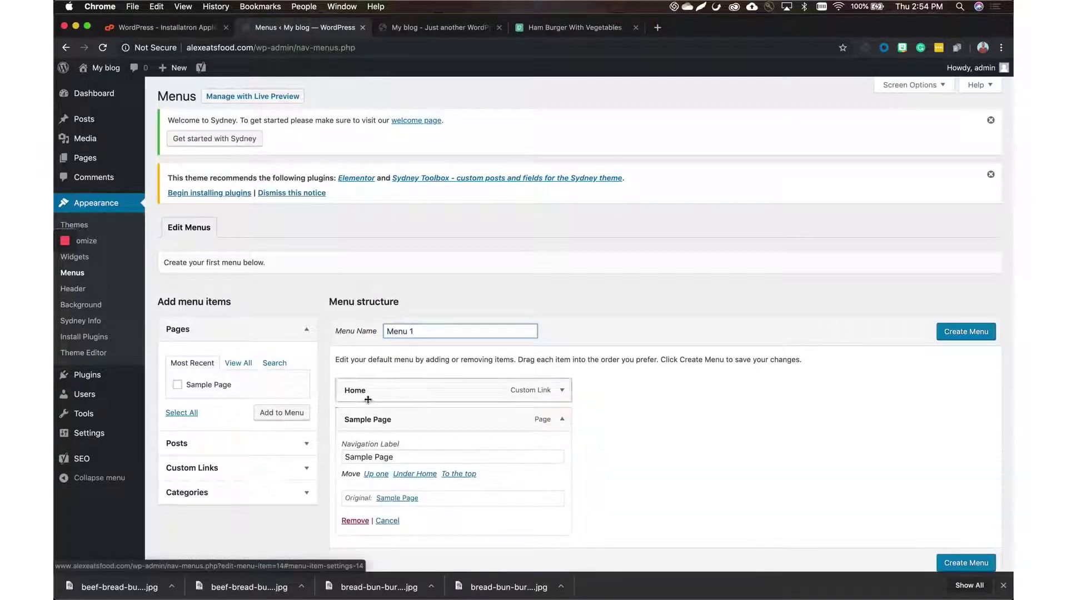
left_click(355, 521)
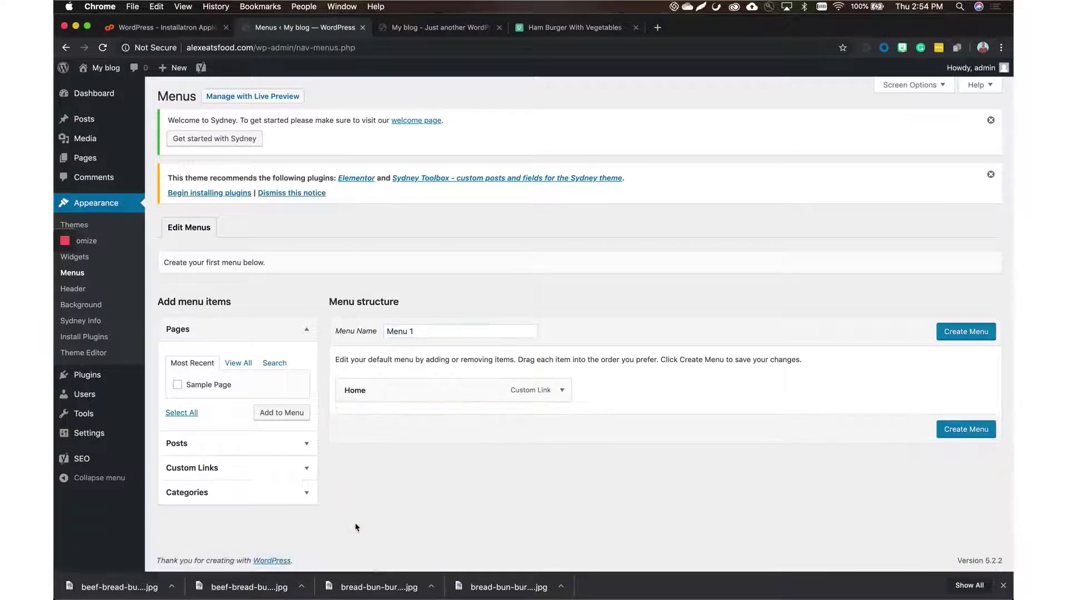
left_click(966, 331)
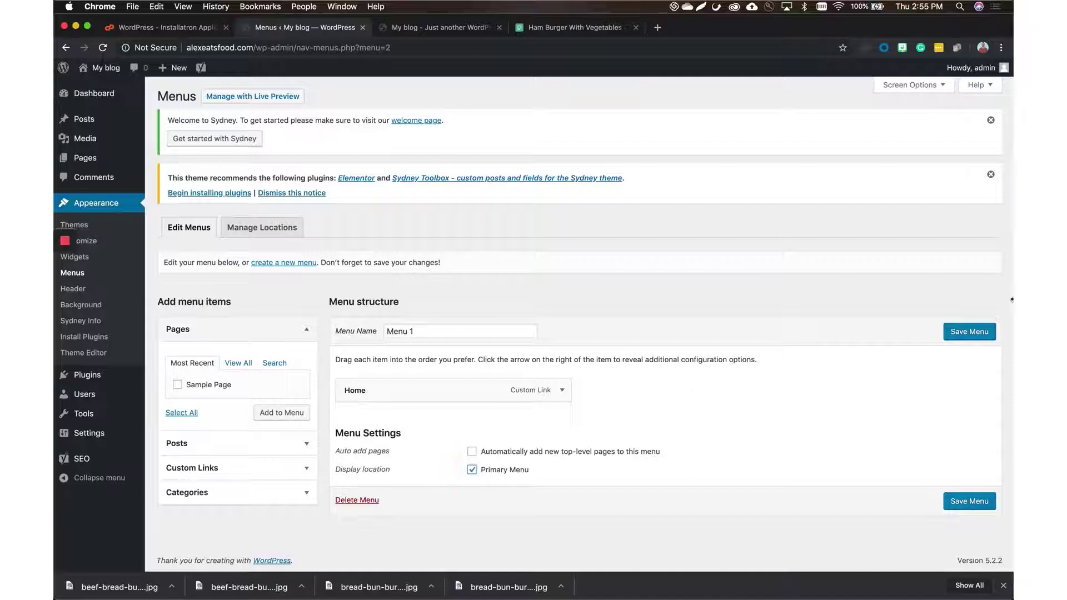
left_click(970, 332)
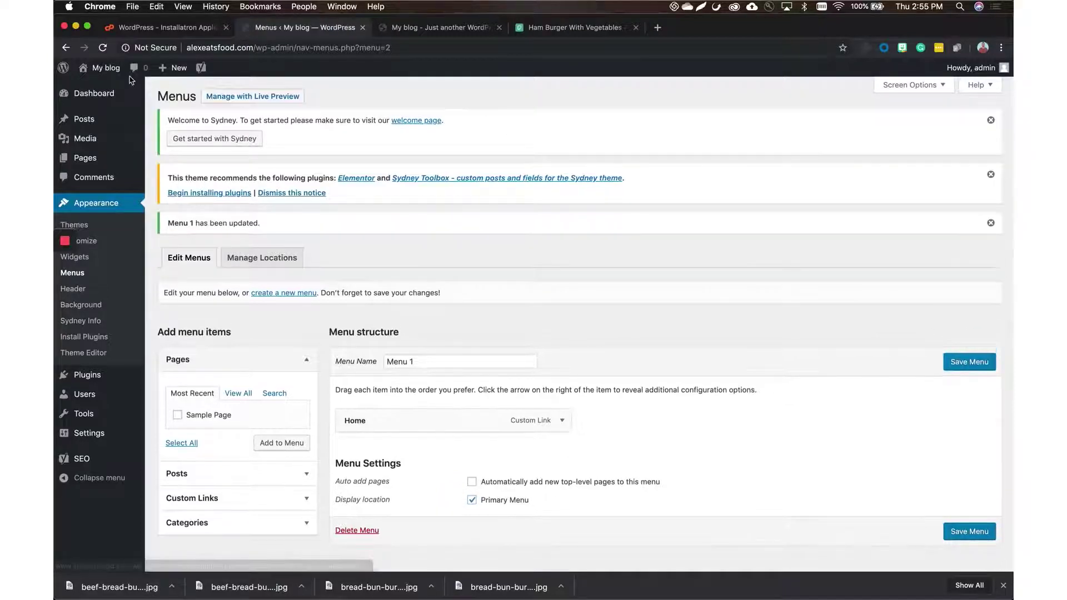
Visit the blog's front page and test the Home link in the site header.
left_click(106, 68)
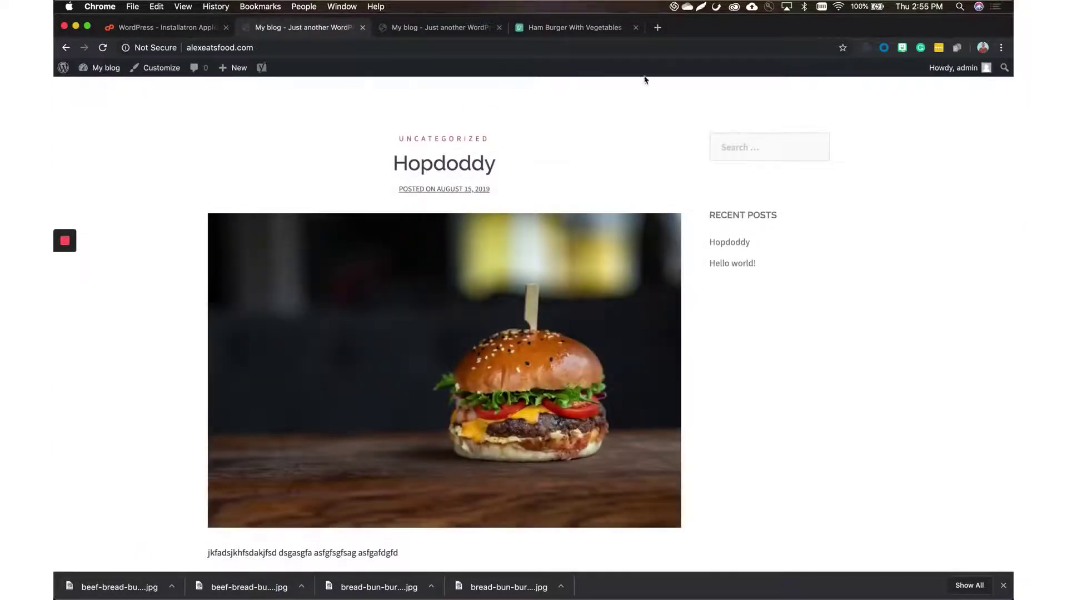
scroll(691, 95, "down", 4)
left_click(839, 105)
scroll(710, 197, "down", 1)
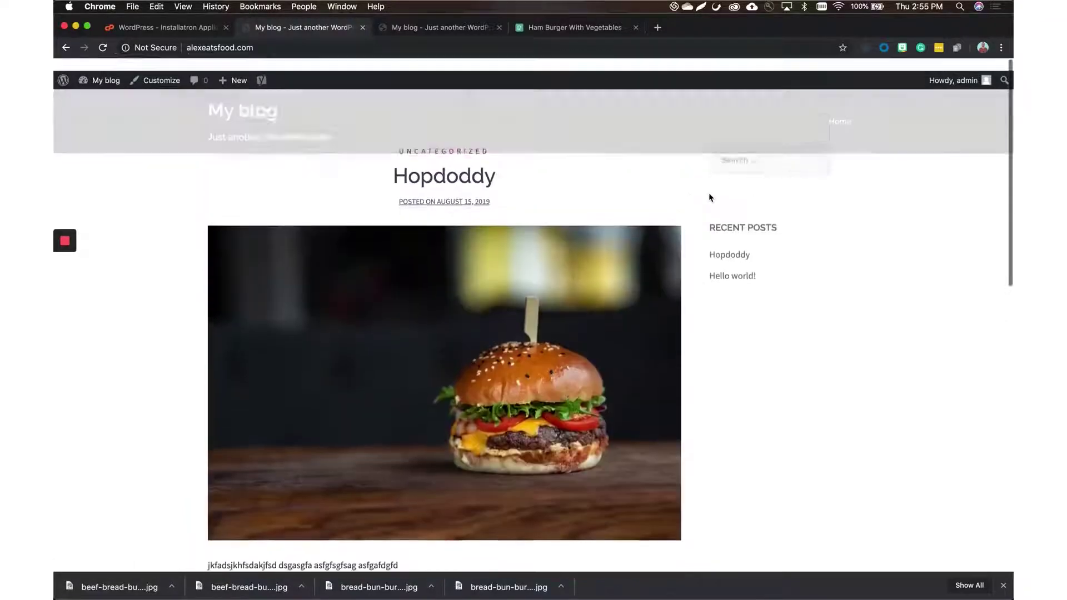
Look through the Hopdoddy and Hello world! posts on the blog's front page.
scroll(710, 198, "down", 5)
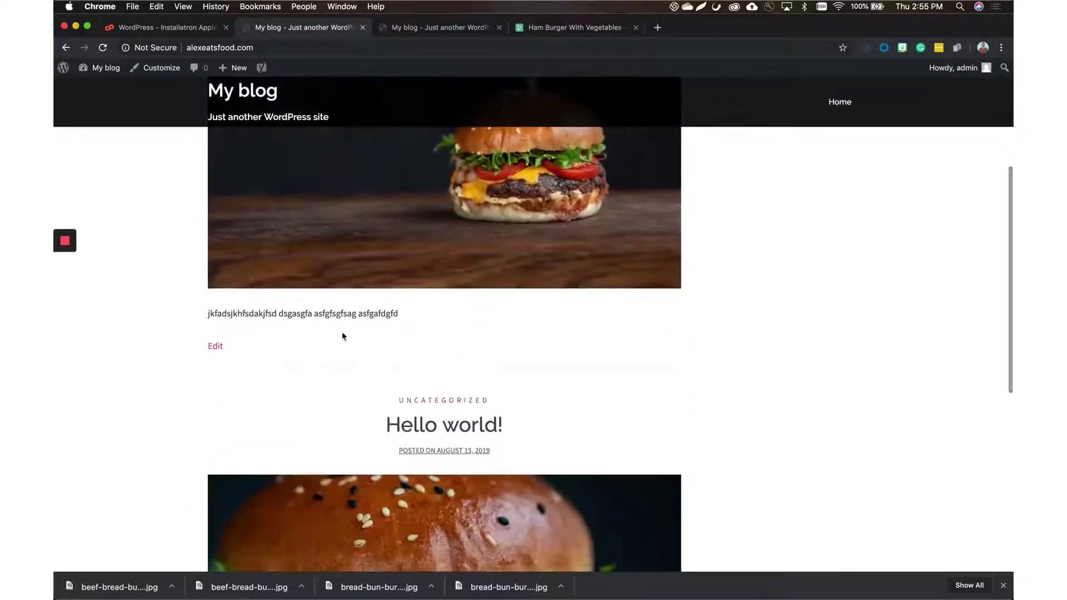
scroll(476, 335, "down", 4)
scroll(477, 335, "up", 1)
scroll(478, 323, "down", 5)
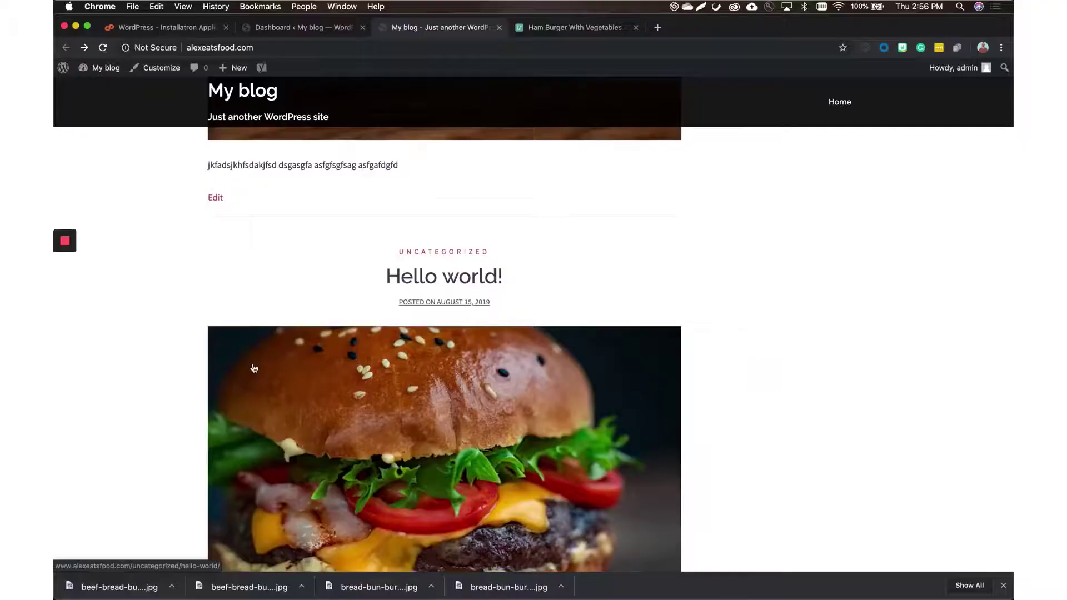
scroll(254, 368, "down", 3)
scroll(254, 369, "up", 4)
scroll(254, 368, "down", 4)
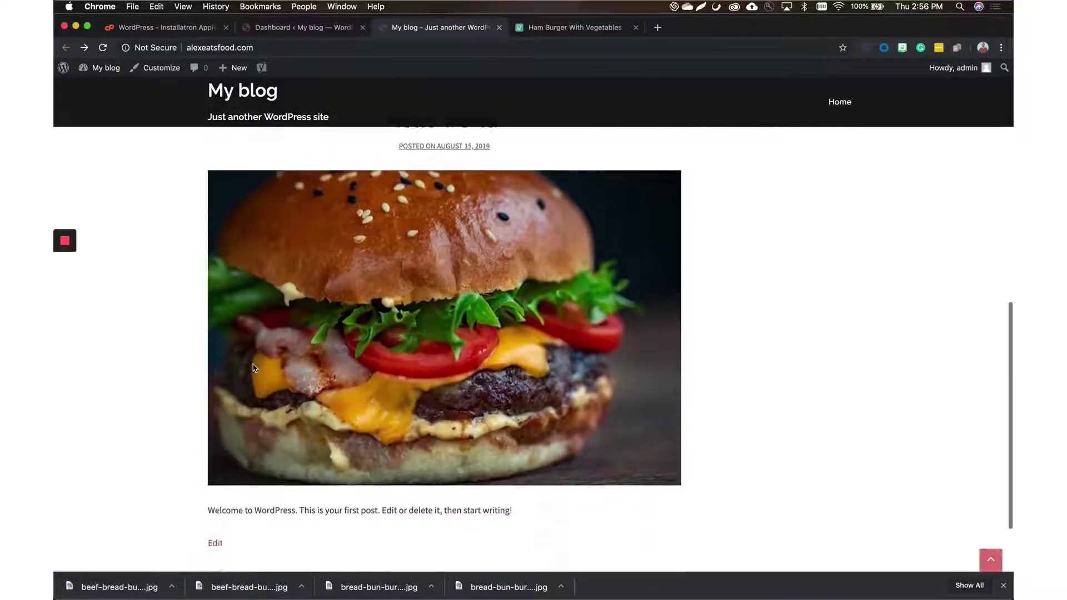
Return from the blog's front page to the WordPress dashboard and open the post categories.
scroll(254, 368, "up", 4)
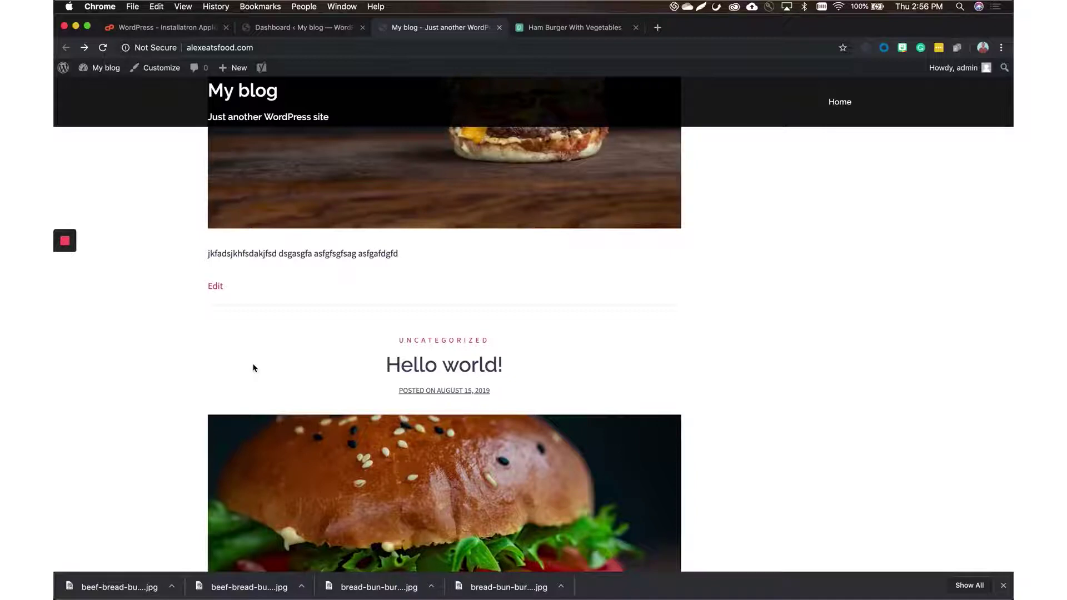
left_click(297, 28)
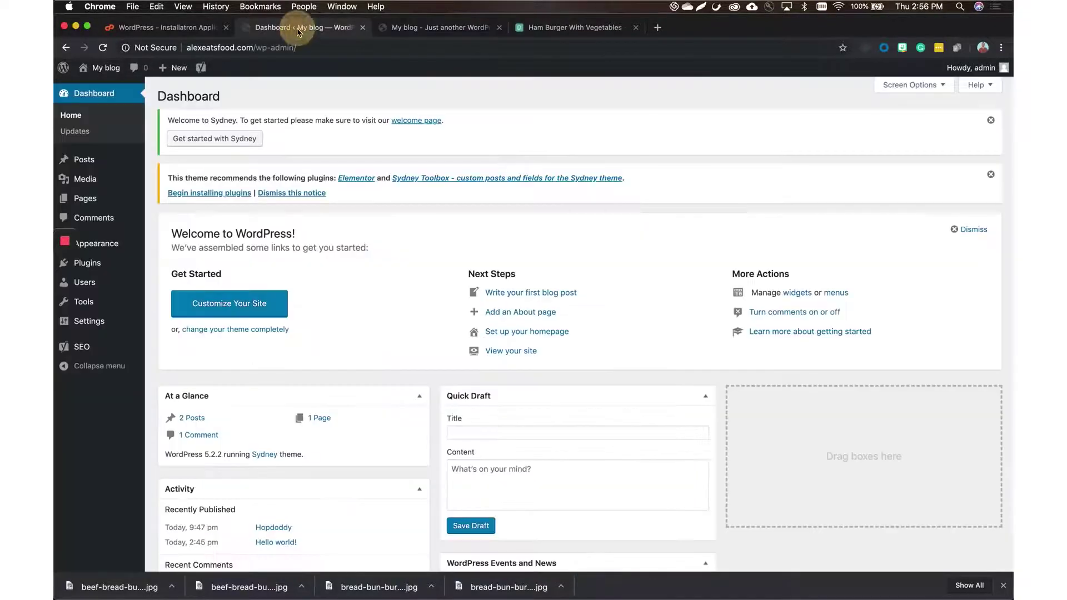
mouse_move(122, 330)
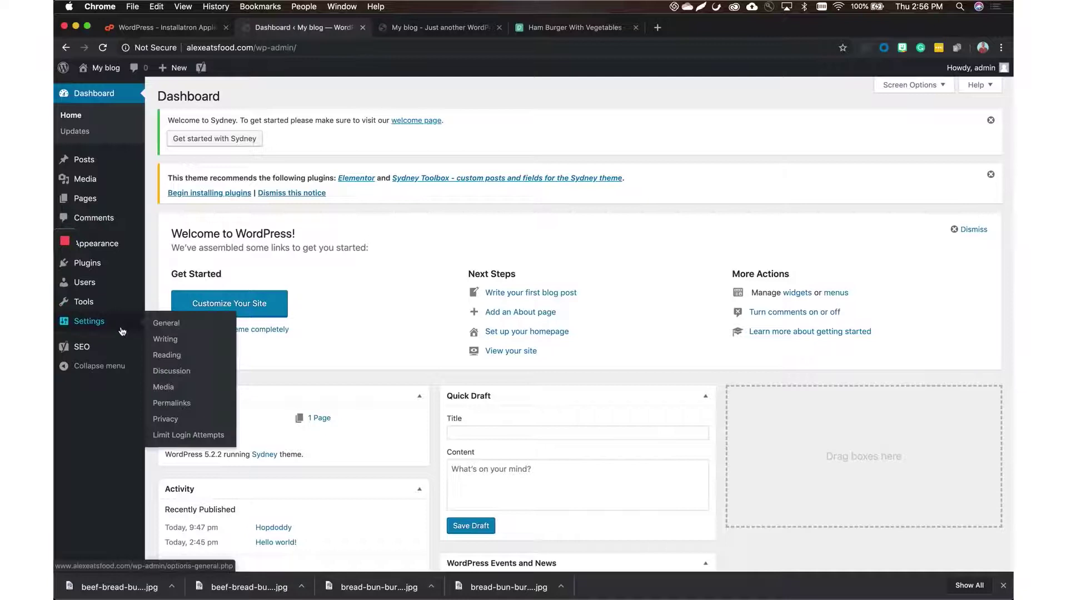
mouse_move(113, 170)
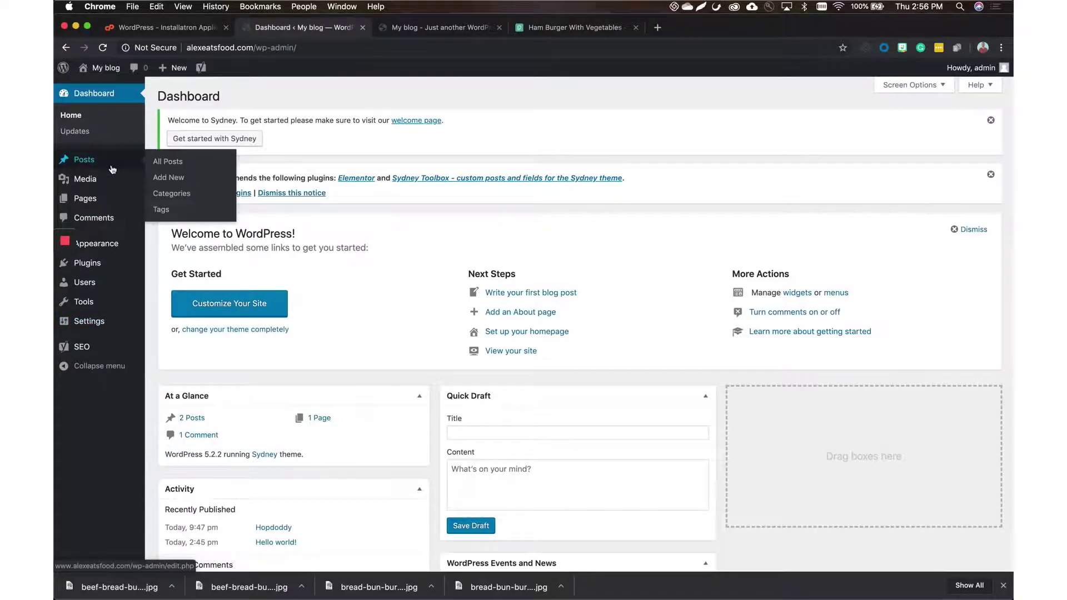
left_click(176, 193)
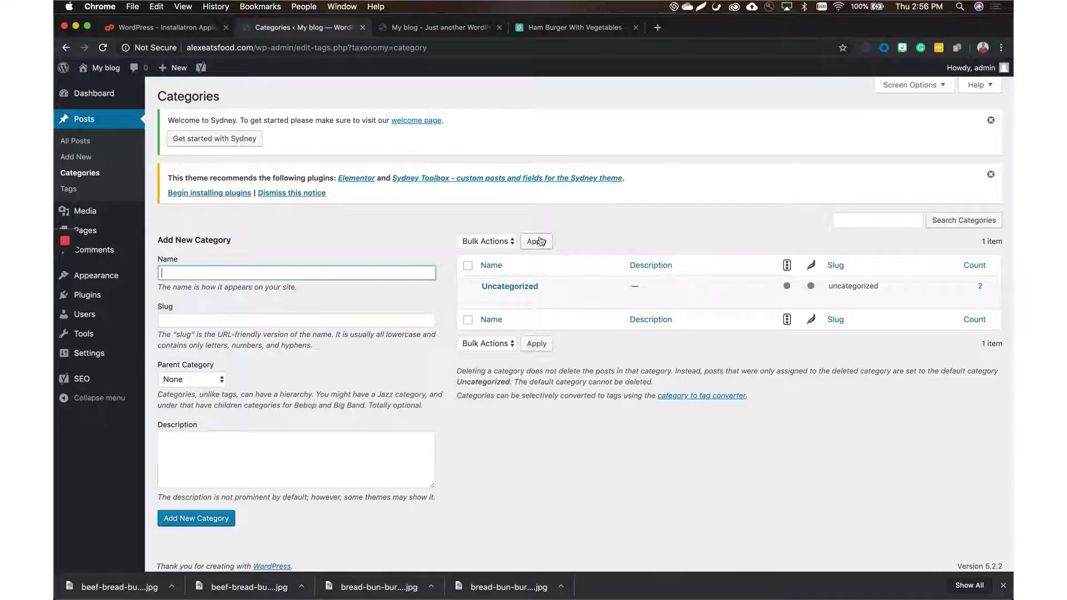
Quick-edit the Uncategorized category, setting its name to Burgers and its slug to burgers, and update it.
left_click(518, 299)
double_click(518, 300)
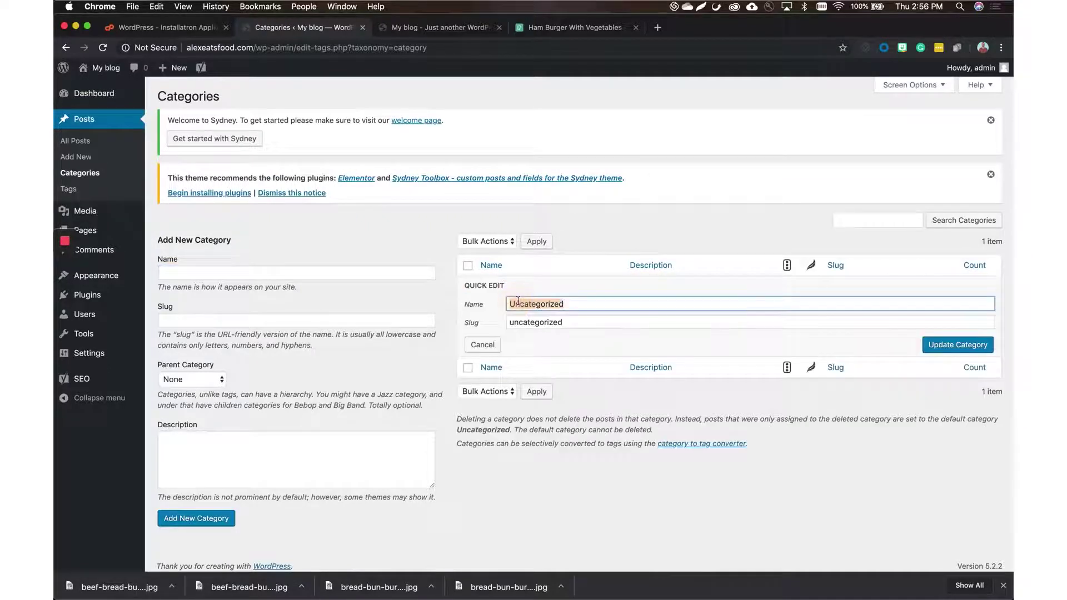
key("Tab")
type("bu")
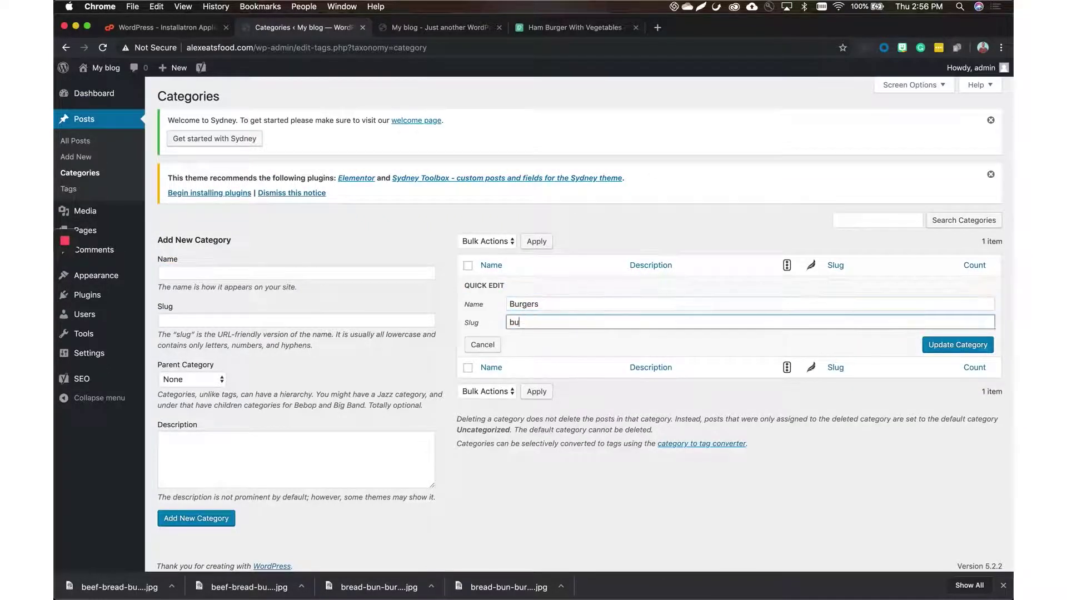
left_click(956, 349)
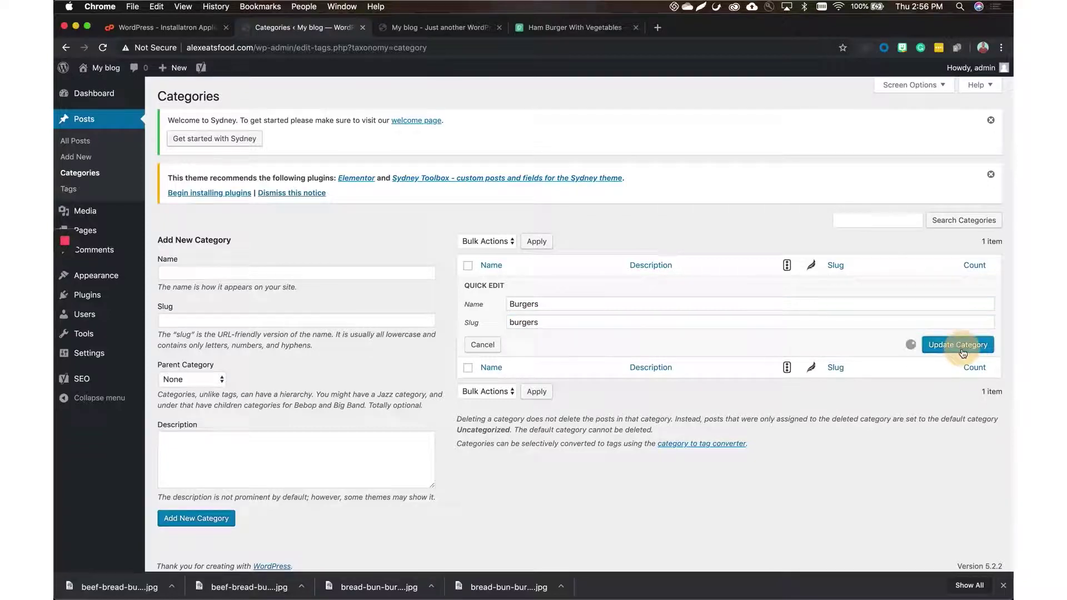